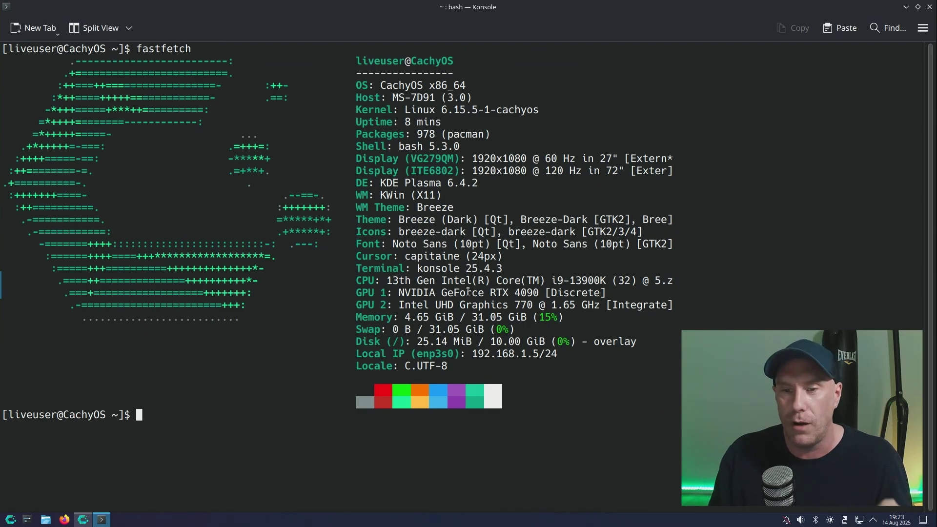
- Highlight the i9 CPU, RTX 4090 GPU and both Display lines, then switch to CachyOS Hello
drag(387, 280, 471, 280)
drag(552, 281, 576, 281)
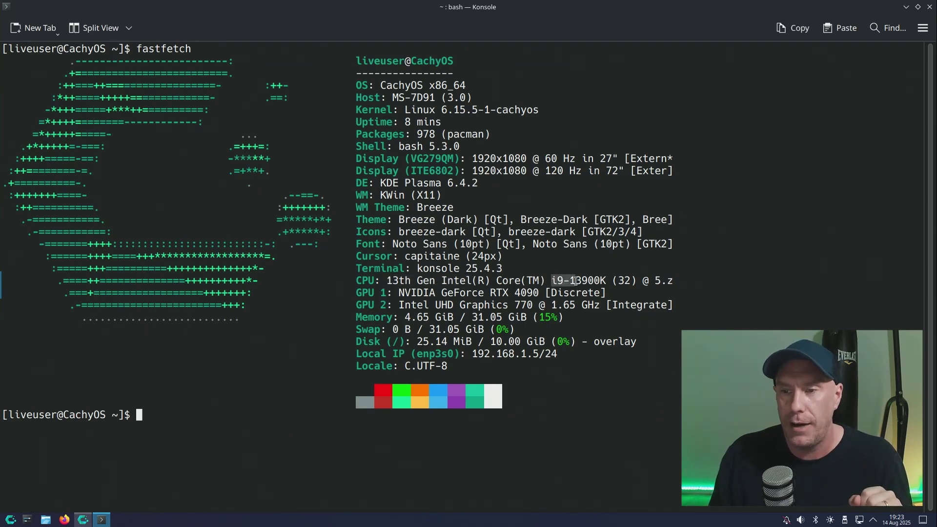
drag(490, 292, 545, 293)
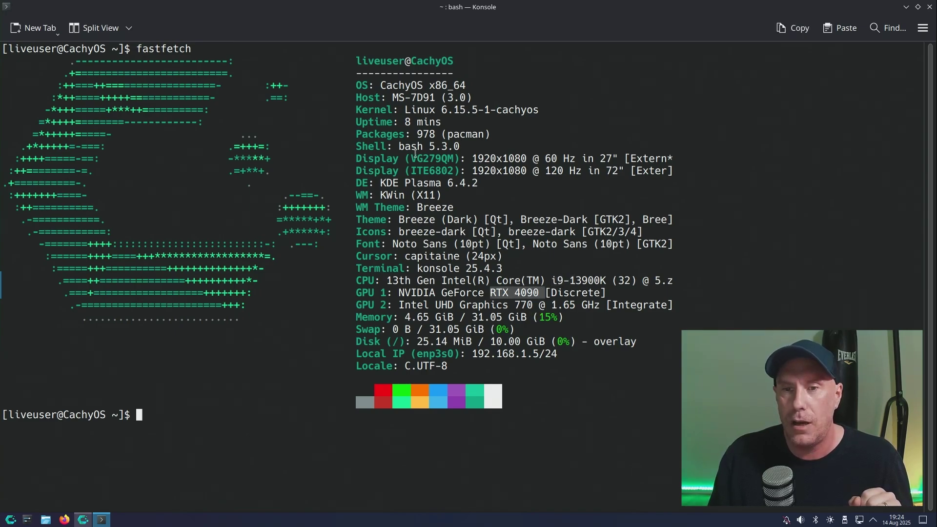
drag(355, 158, 678, 173)
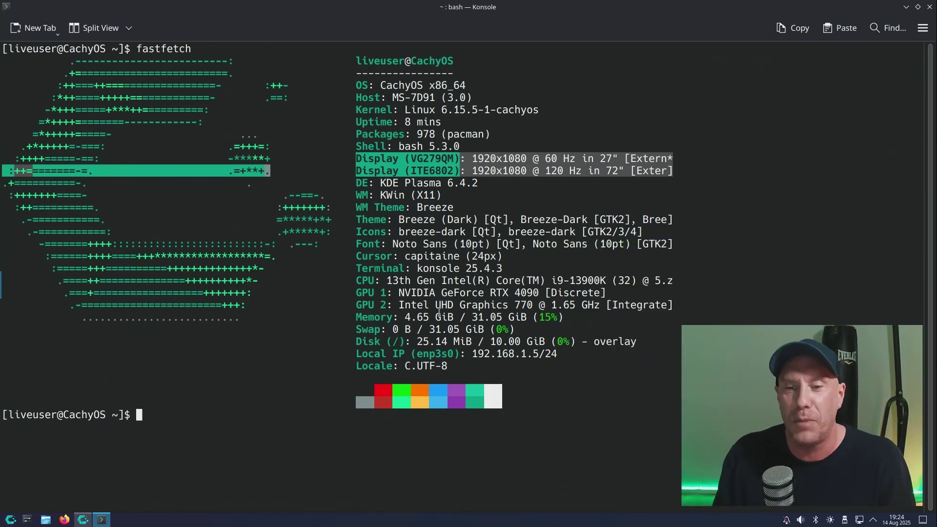
drag(536, 293, 489, 295)
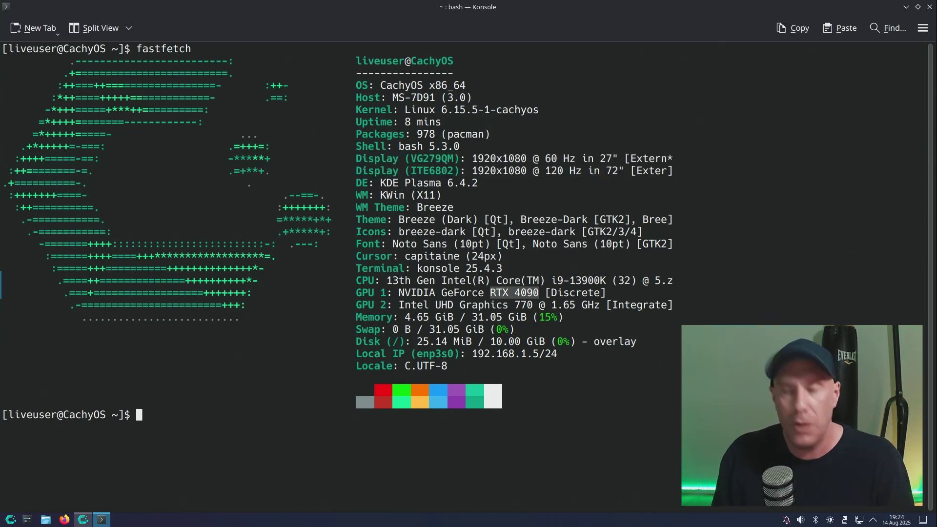
key(alt+Tab)
- Launch the installer with Grub as bootloader and set its language to American English
click(459, 356)
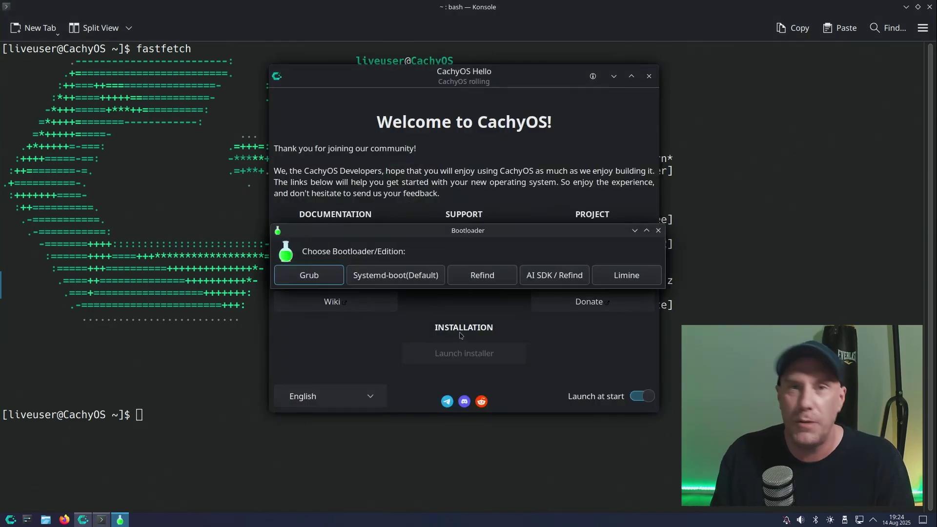
click(310, 276)
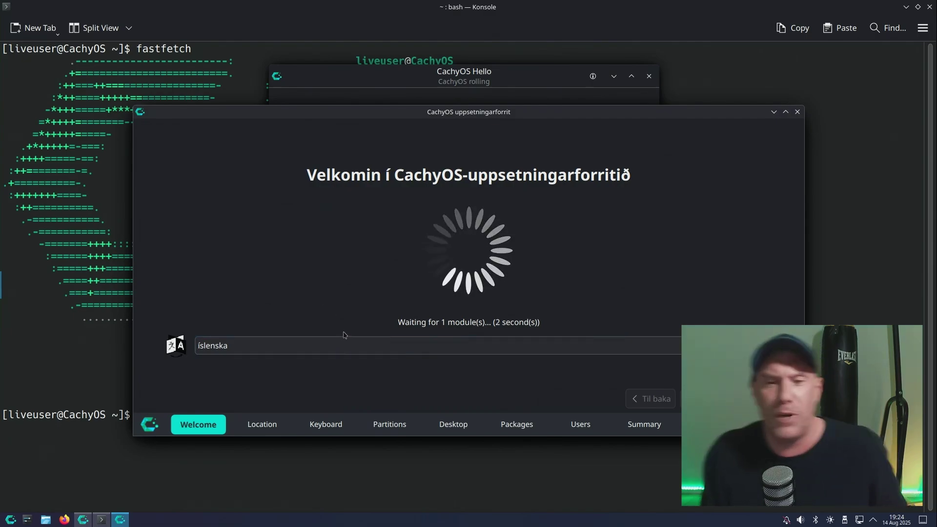
click(374, 347)
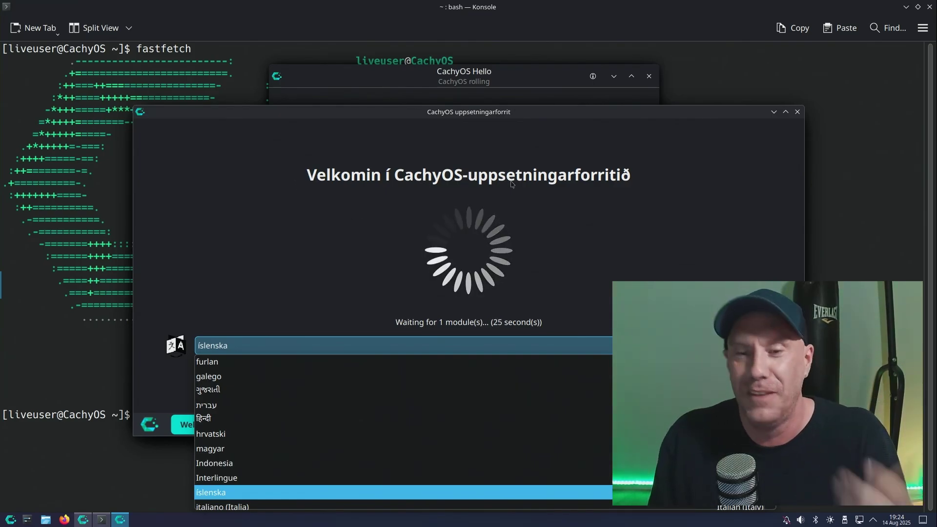
scroll(352, 380, up, 5)
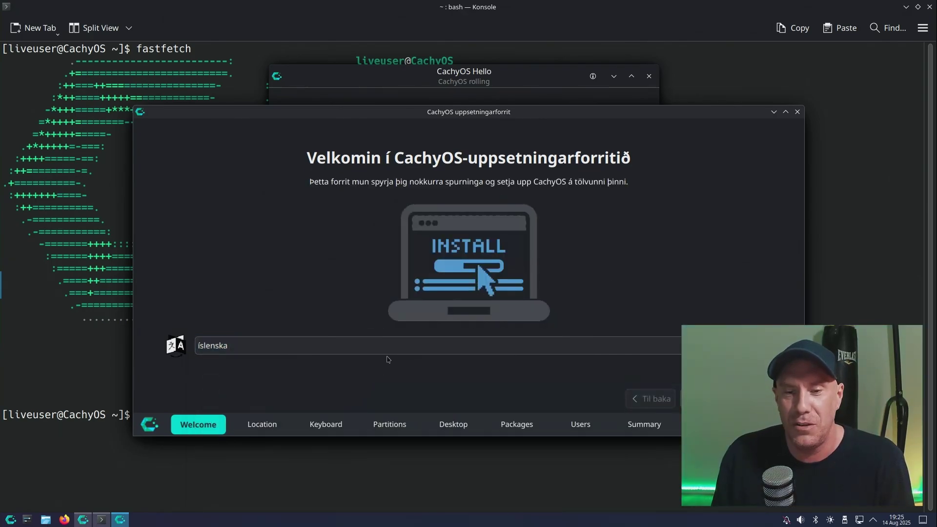
click(374, 346)
scroll(372, 385, down, 2)
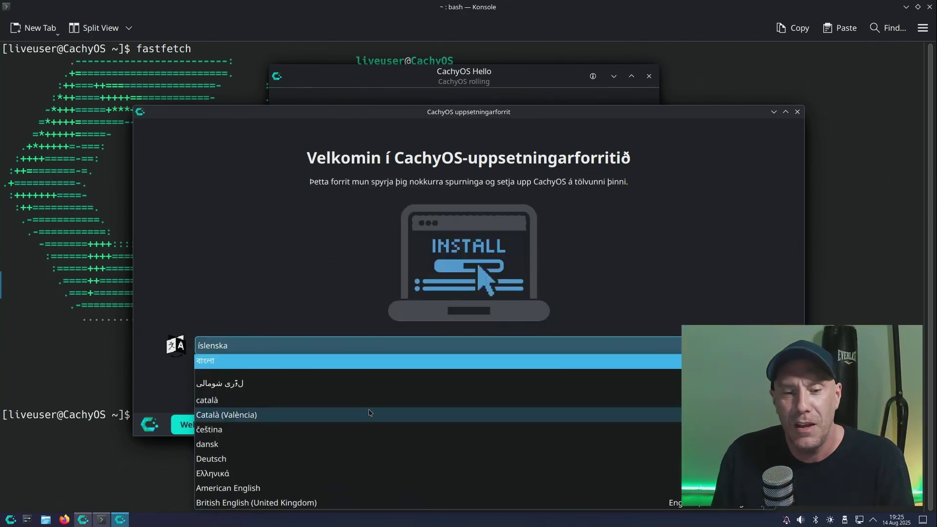
click(330, 488)
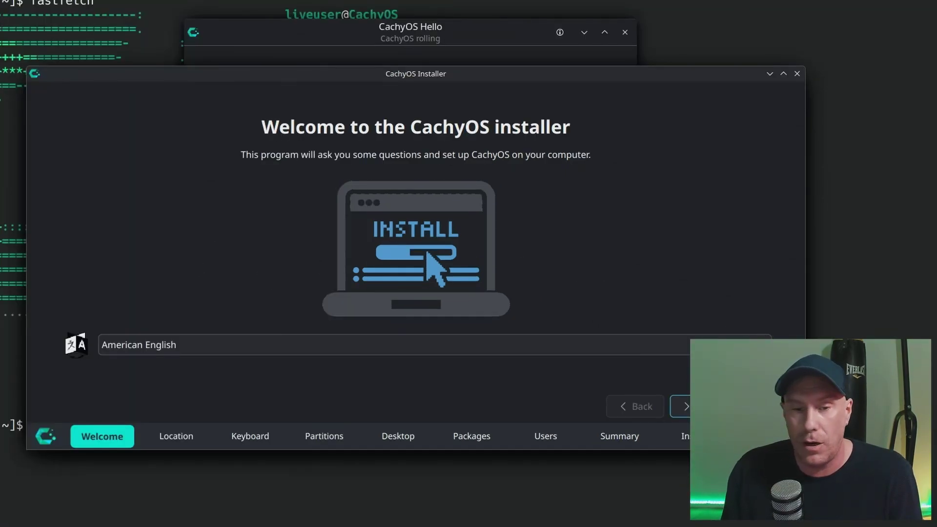
- Accept the default location and keyboard, then select the Samsung SSD 870 EVO as install drive
click(683, 406)
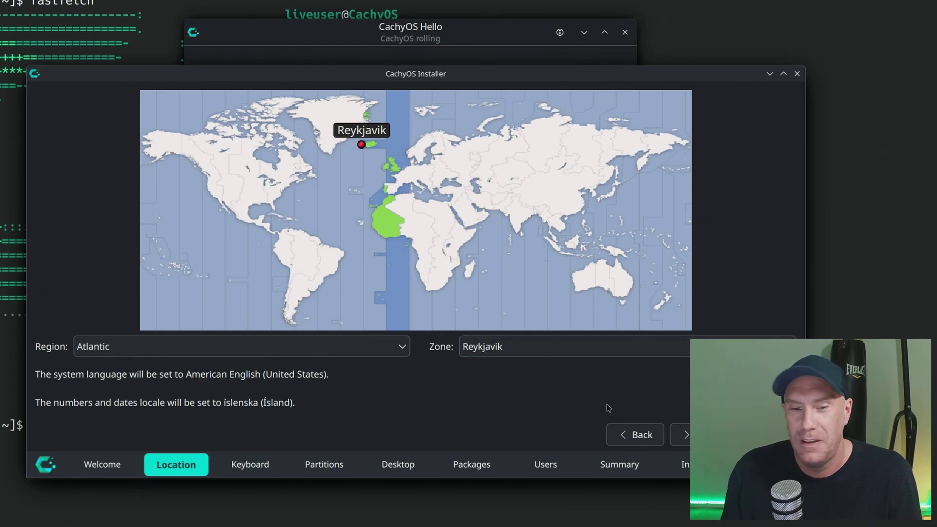
click(683, 434)
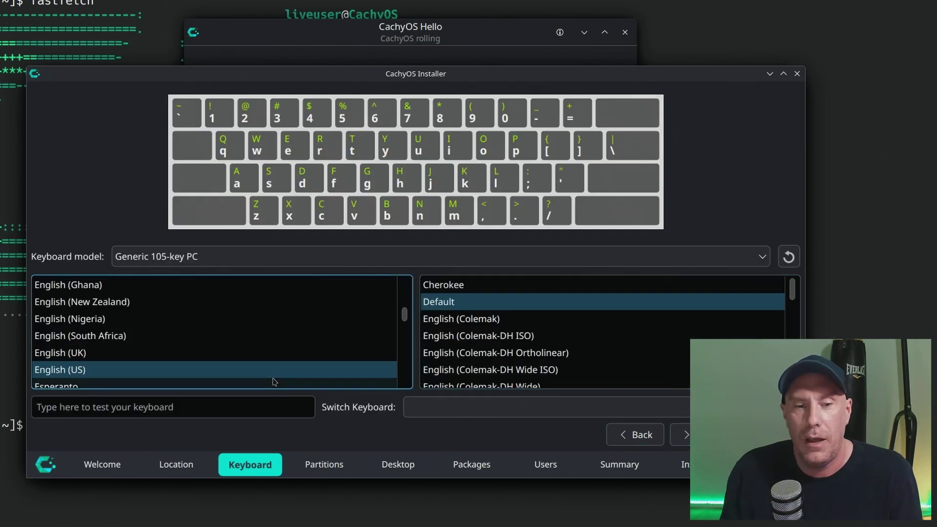
click(683, 434)
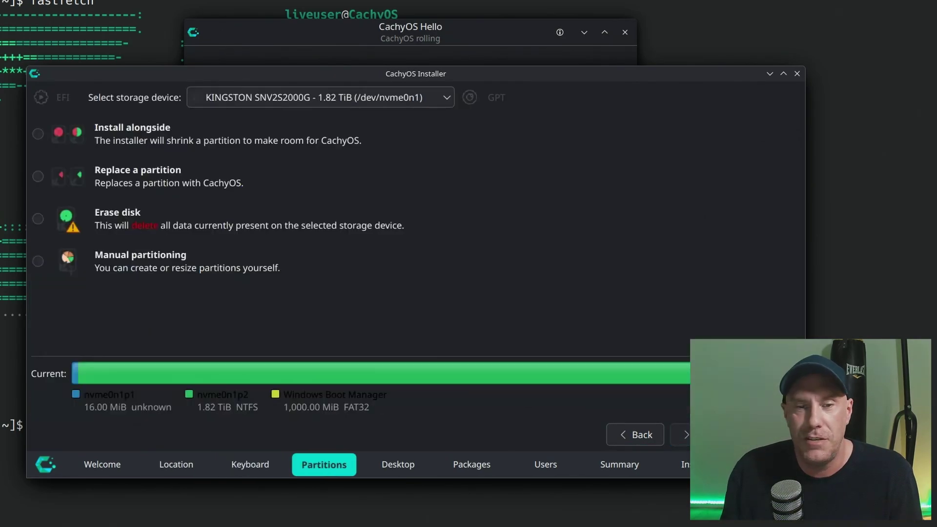
click(276, 98)
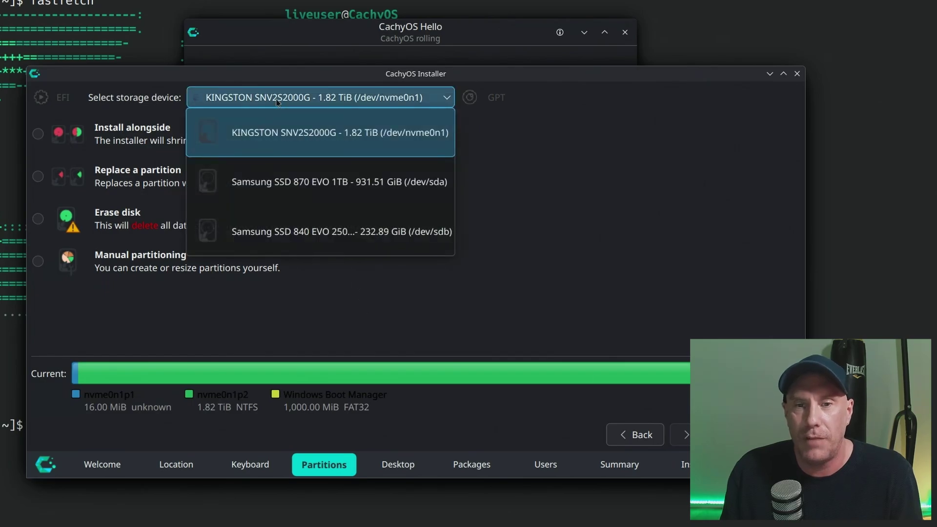
click(280, 187)
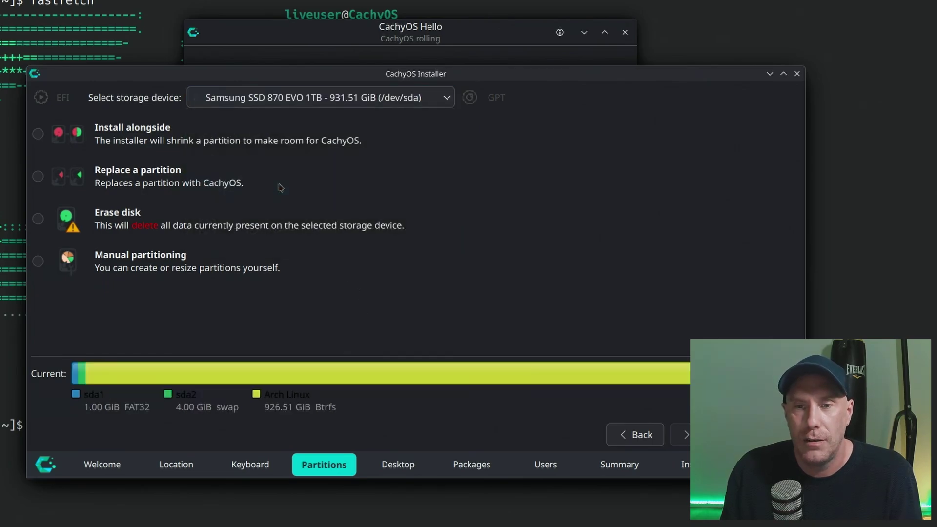
- Choose Erase disk and keep btrfs as the filesystem
click(109, 227)
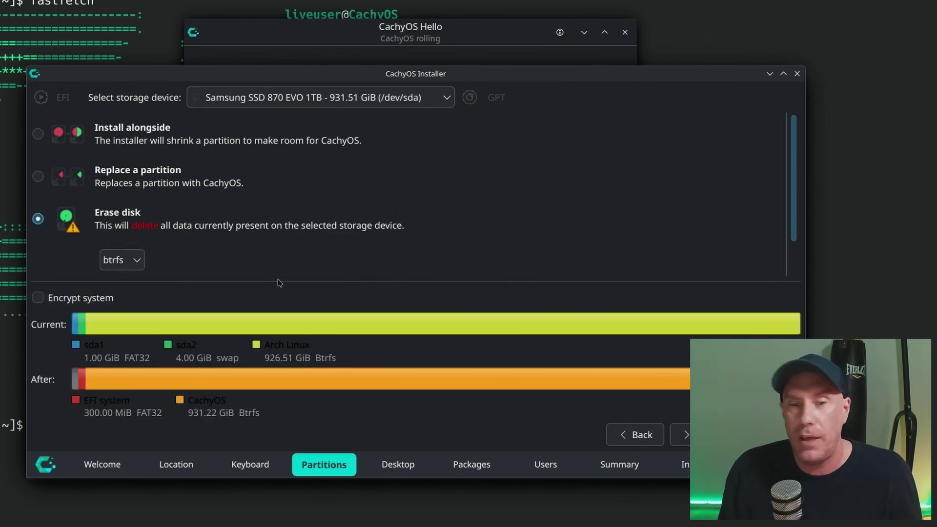
scroll(314, 265, down, 1)
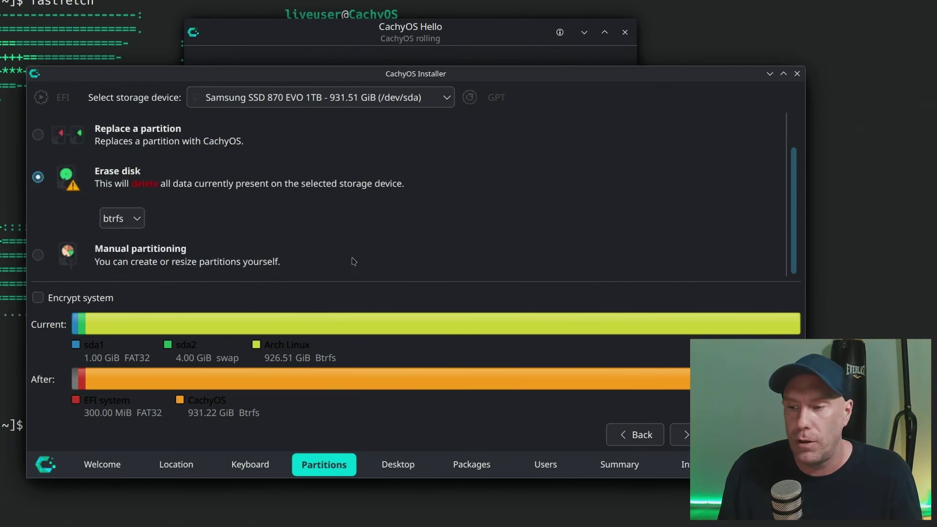
scroll(353, 261, up, 1)
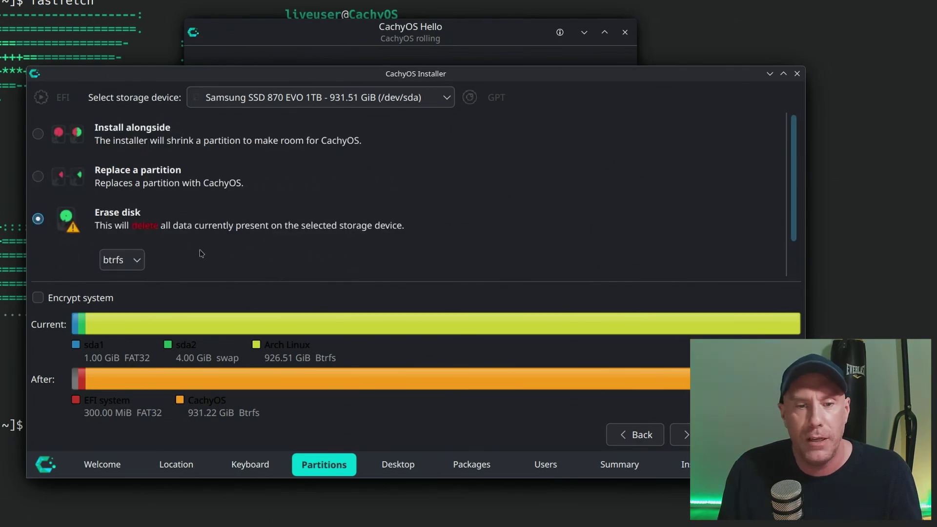
click(131, 261)
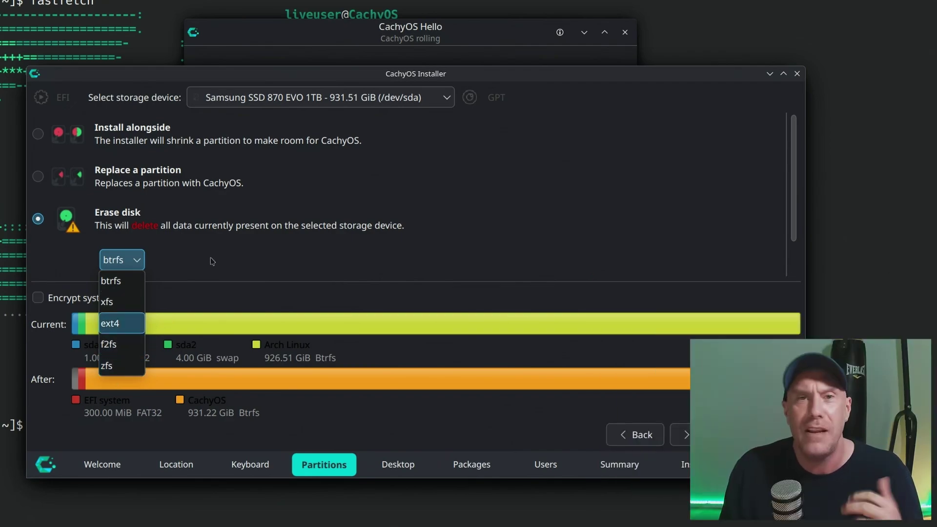
click(126, 281)
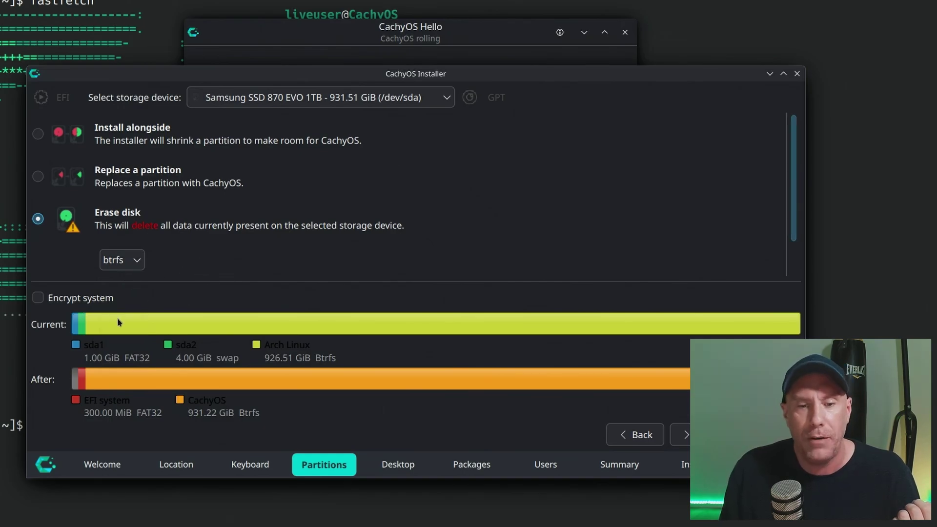
- Preview Cosmic against Plasma Desktop and settle on Plasma Desktop as the desktop environment
click(682, 434)
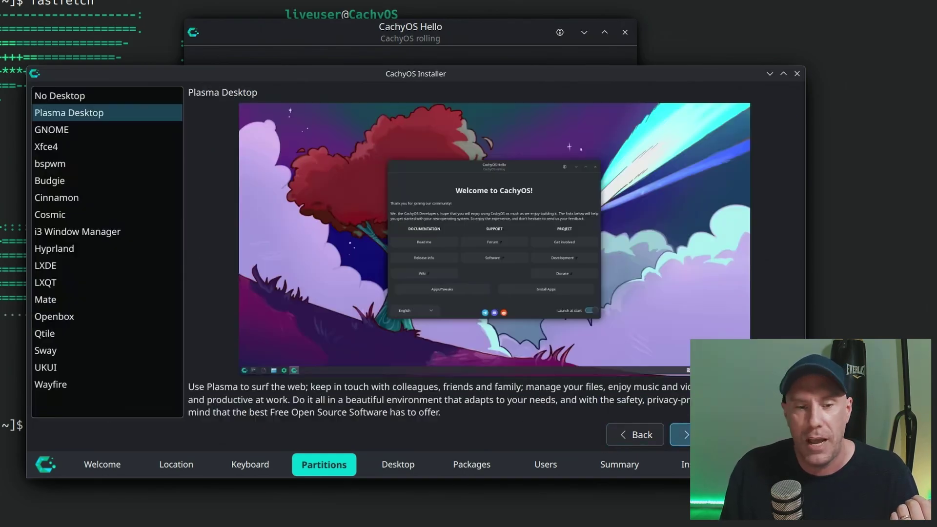
click(83, 114)
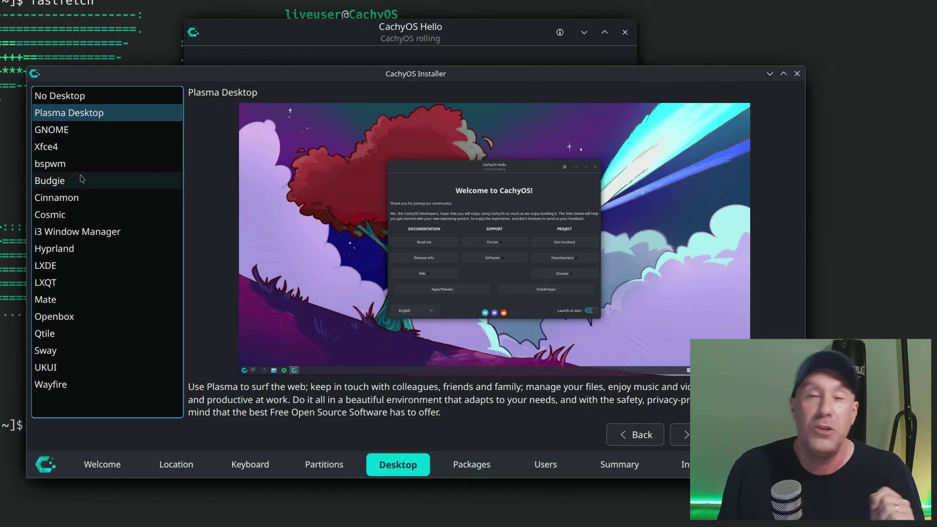
click(75, 218)
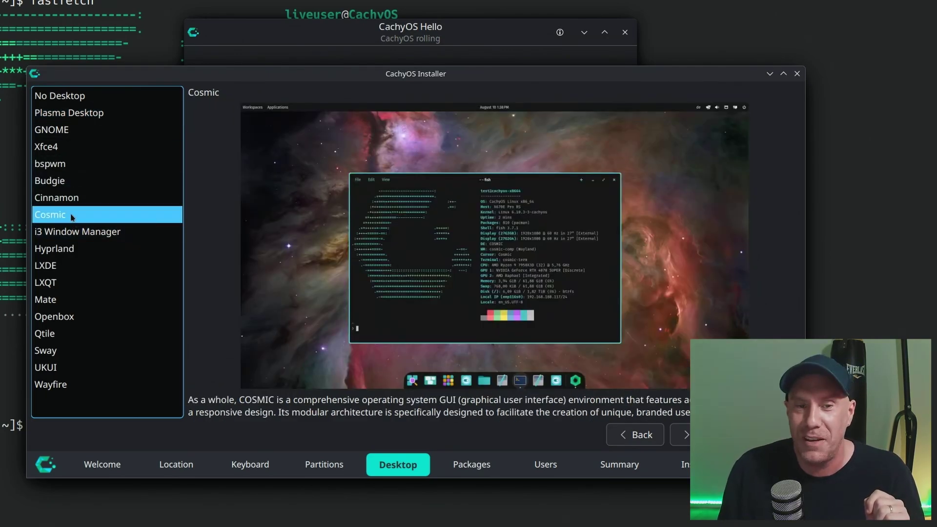
click(84, 117)
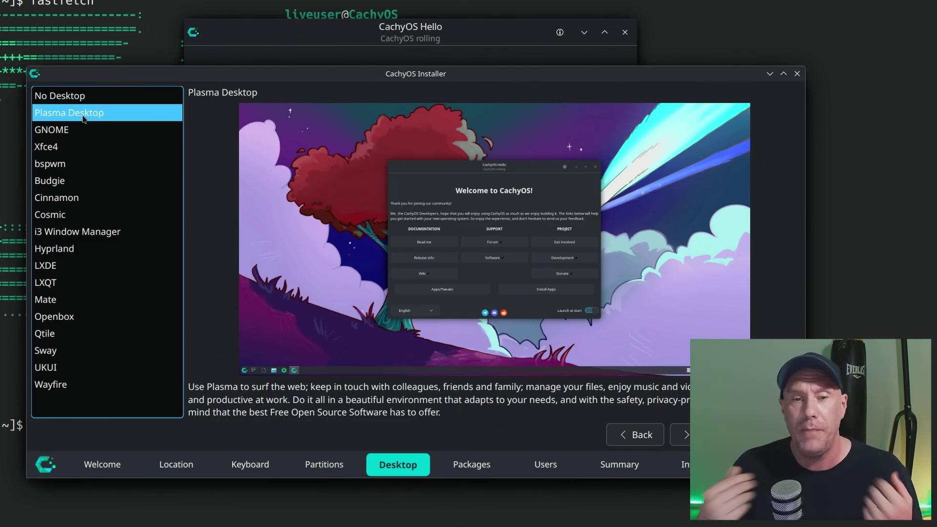
click(74, 215)
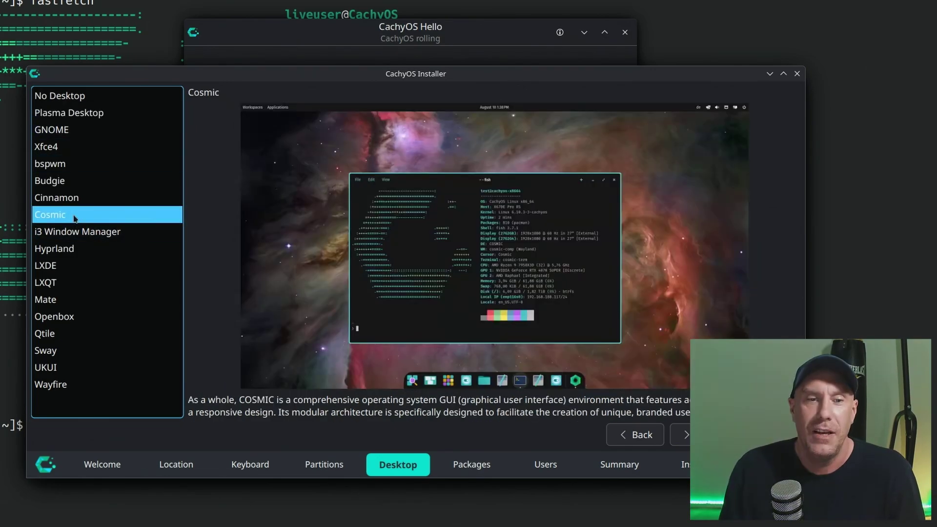
click(73, 112)
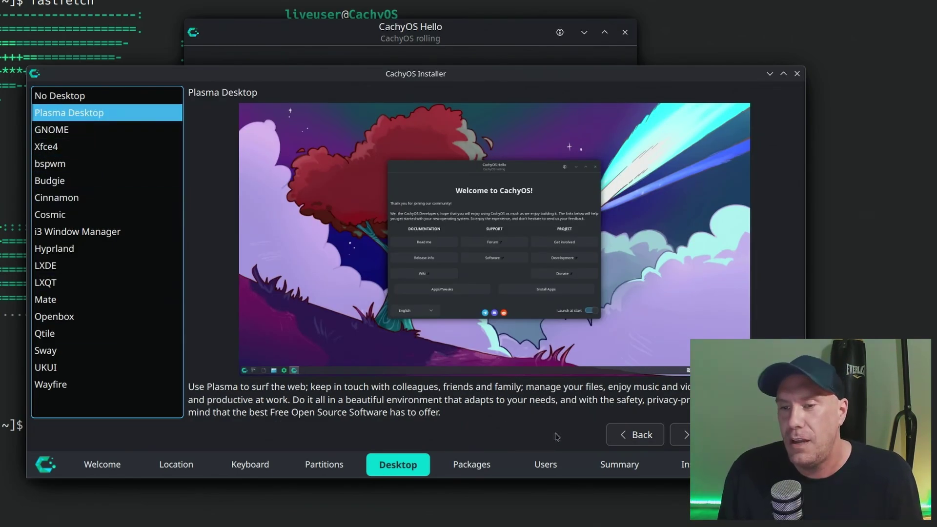
click(680, 434)
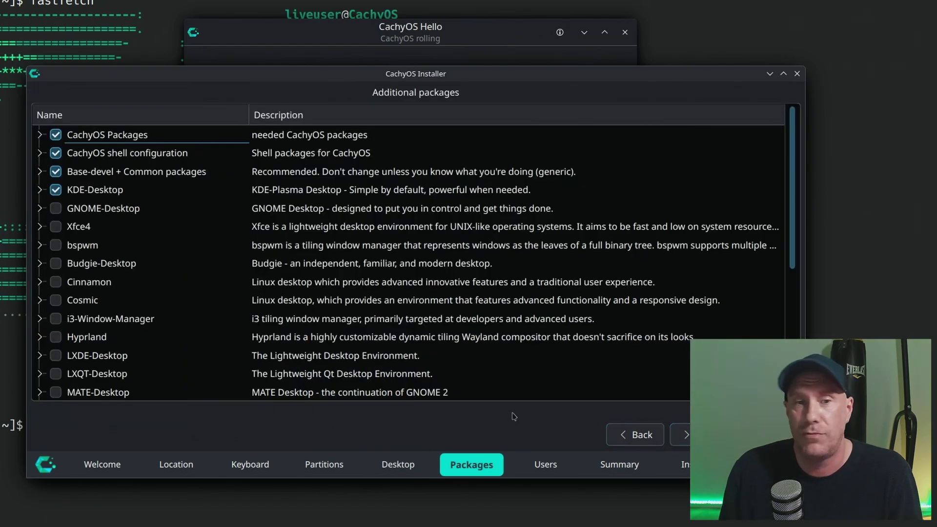
- Expand the CachyOS Packages, shell configuration, Base-devel + Common and KDE-Desktop groups to review them
click(40, 135)
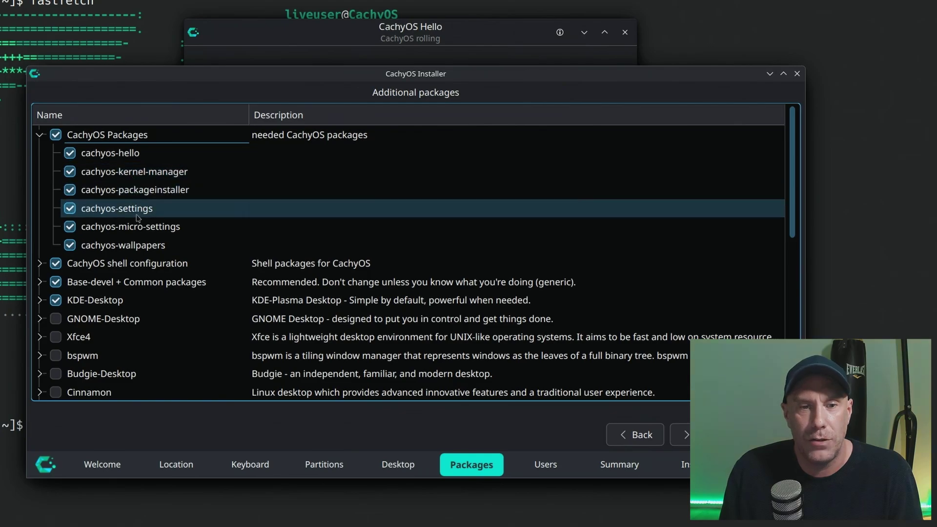
click(41, 263)
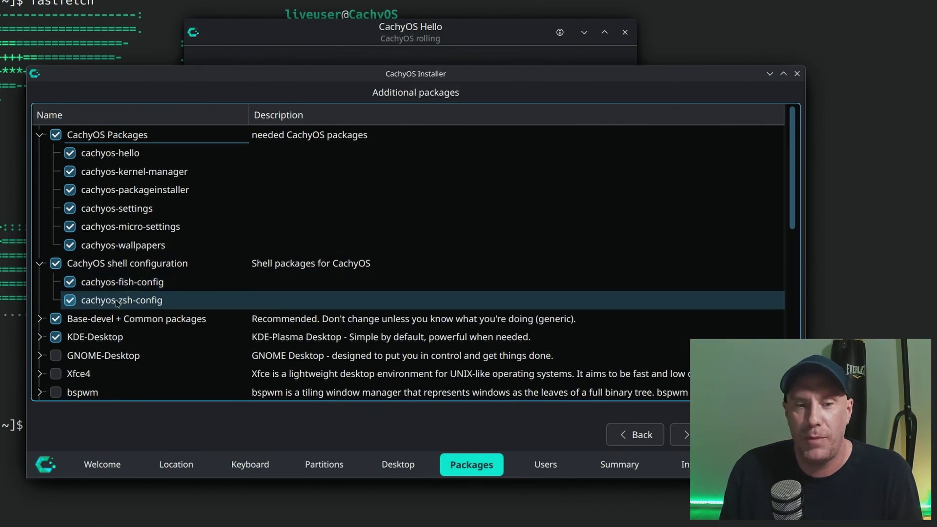
click(40, 319)
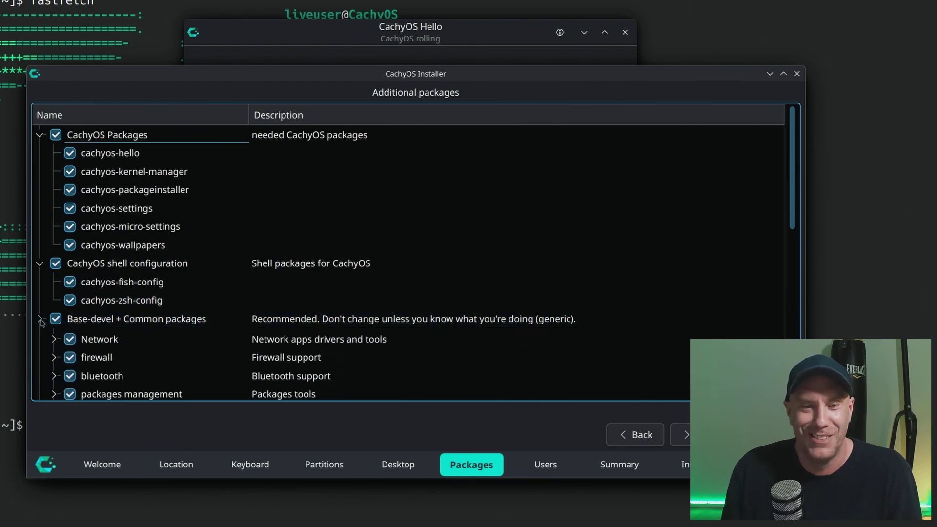
scroll(155, 307, down, 2)
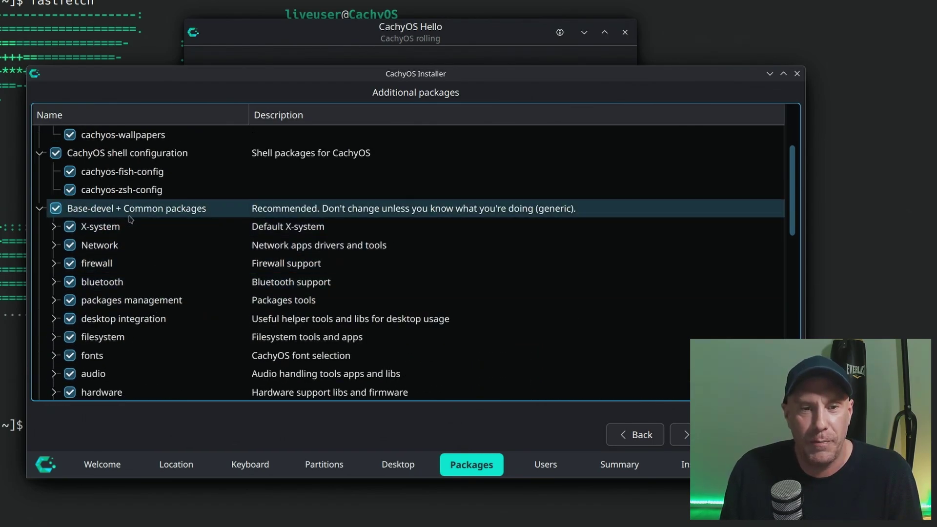
scroll(157, 237, down, 1)
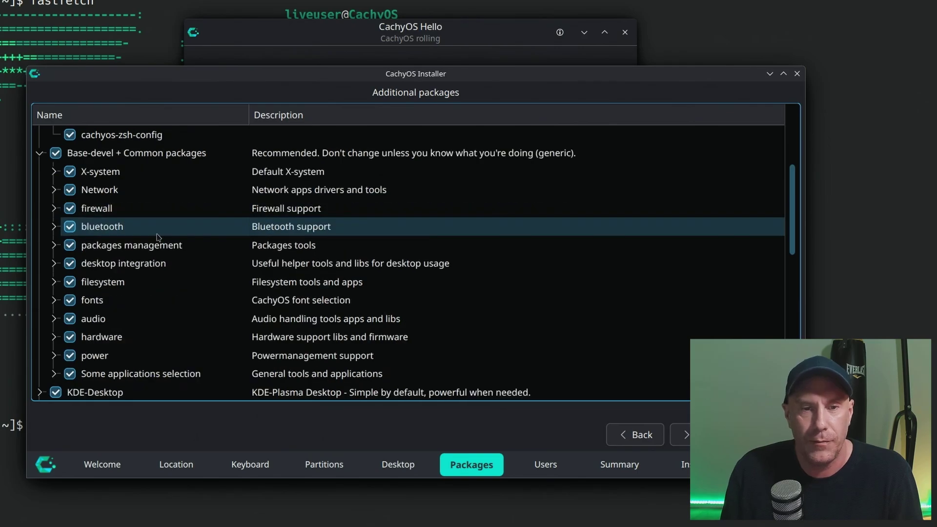
scroll(139, 254, down, 2)
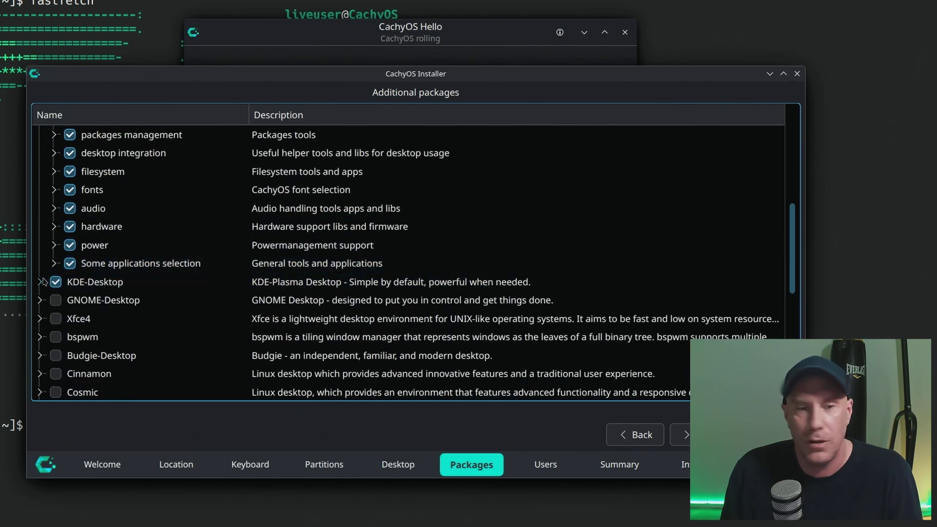
click(41, 282)
scroll(162, 263, down, 12)
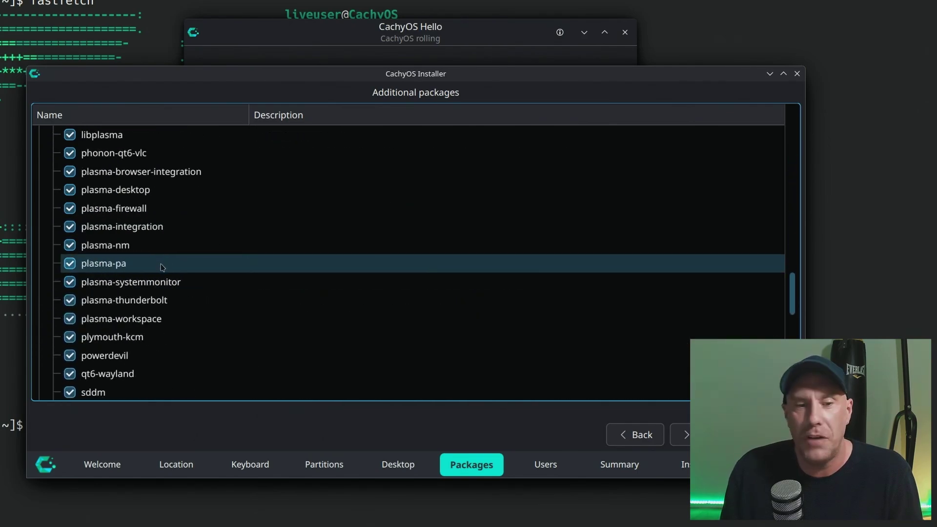
scroll(165, 269, down, 5)
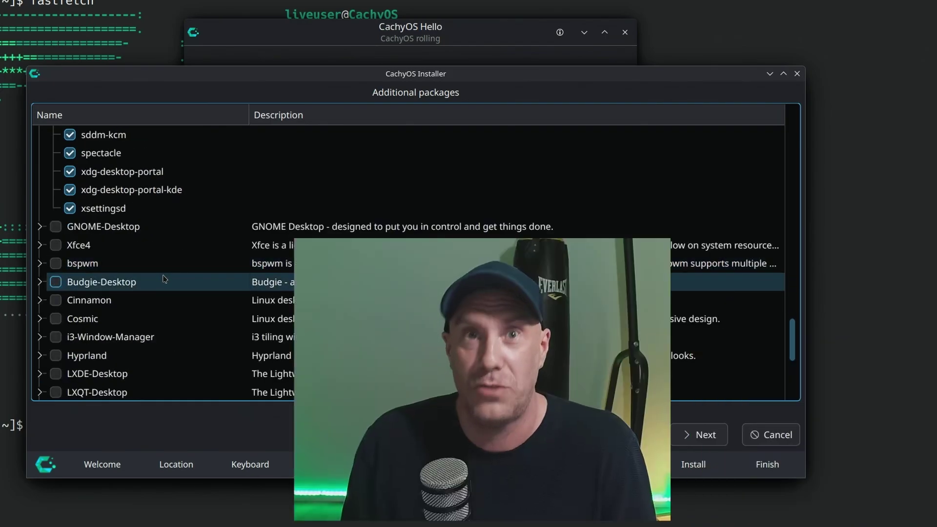
scroll(165, 279, down, 2)
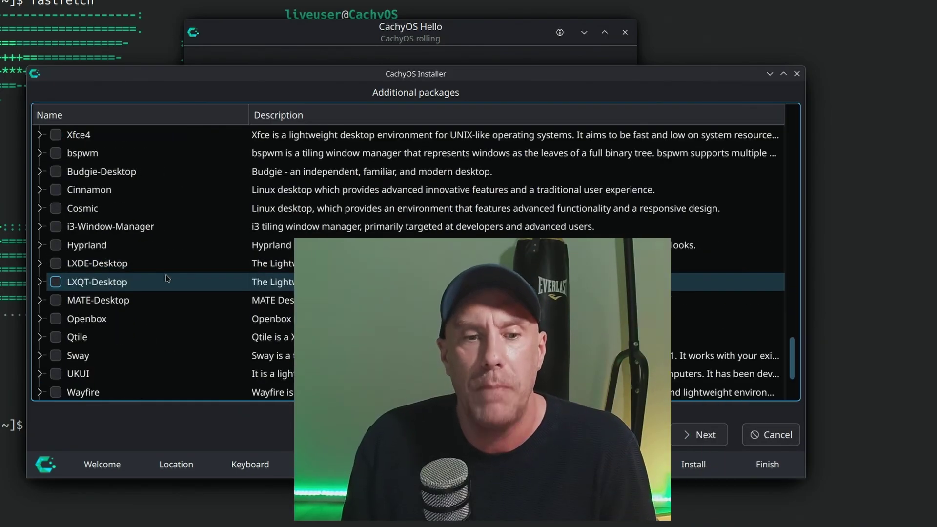
scroll(167, 279, down, 2)
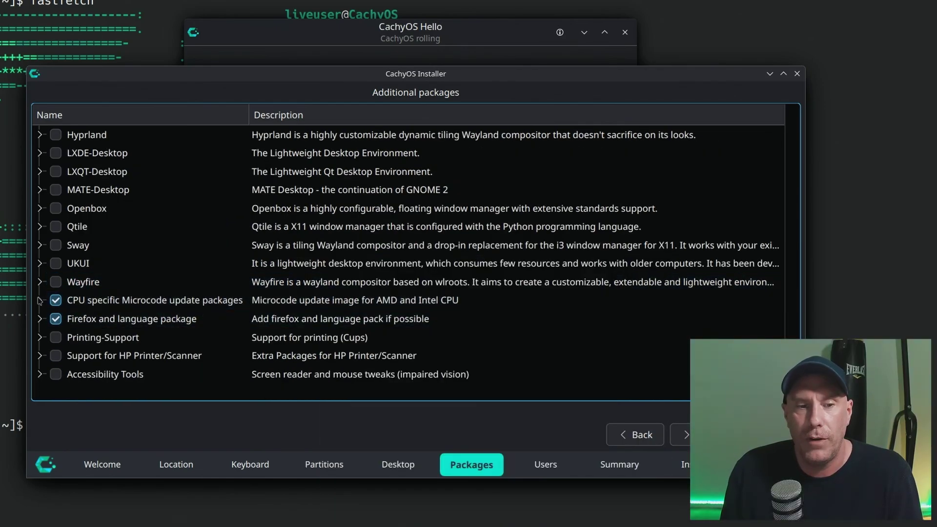
- Untick amd-ucode under CPU specific Microcode, keeping intel-ucode, and collapse all groups
double_click(111, 304)
click(70, 320)
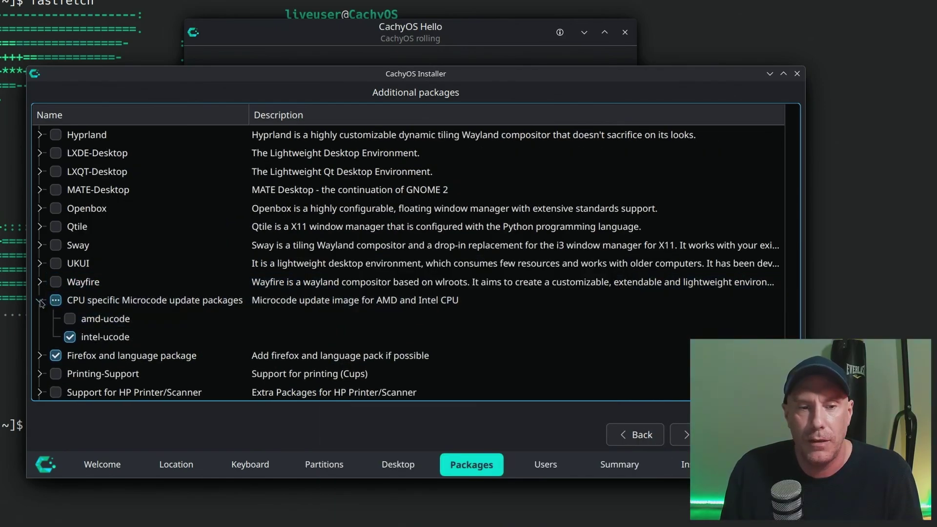
scroll(161, 315, down, 1)
scroll(162, 314, up, 2)
scroll(162, 314, up, 20)
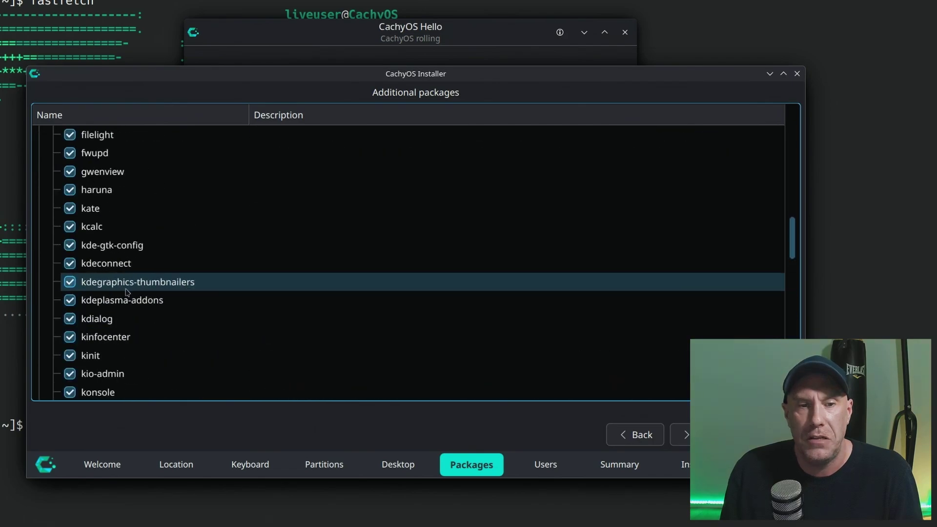
scroll(84, 311, down, 2)
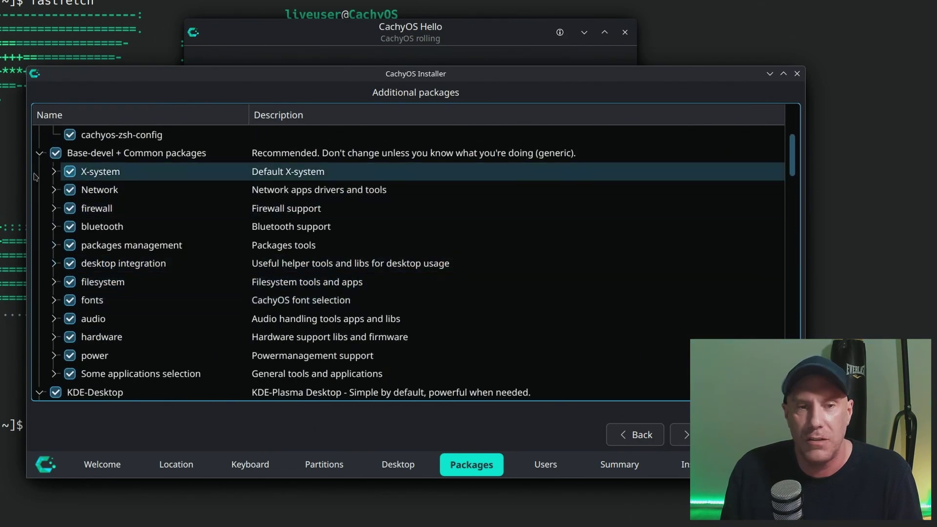
click(39, 155)
click(41, 172)
scroll(41, 168, up, 3)
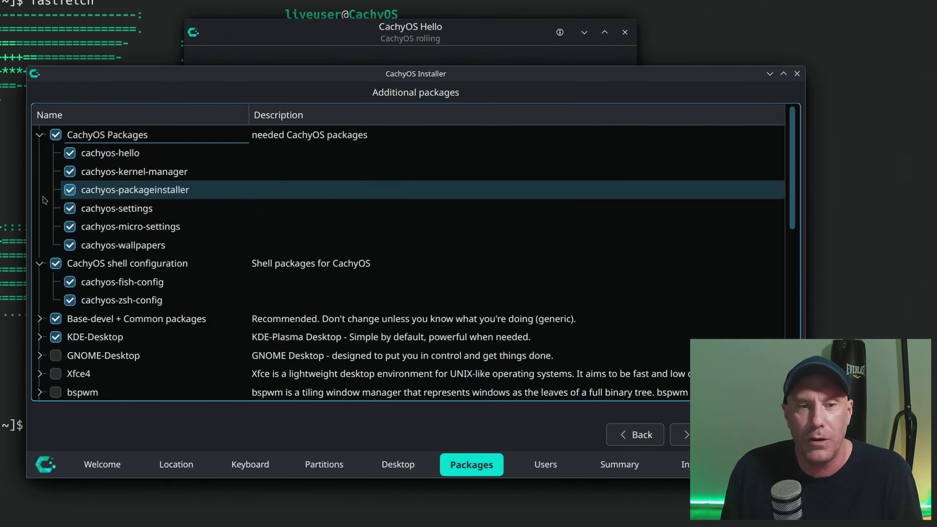
click(39, 135)
click(39, 154)
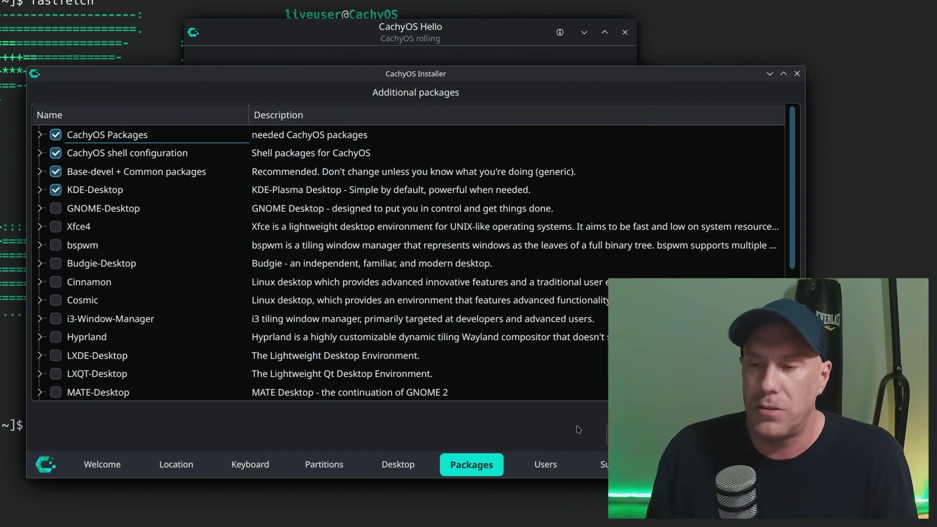
- Enter the user's name, keep default login and computer names, and type the password twice
click(692, 434)
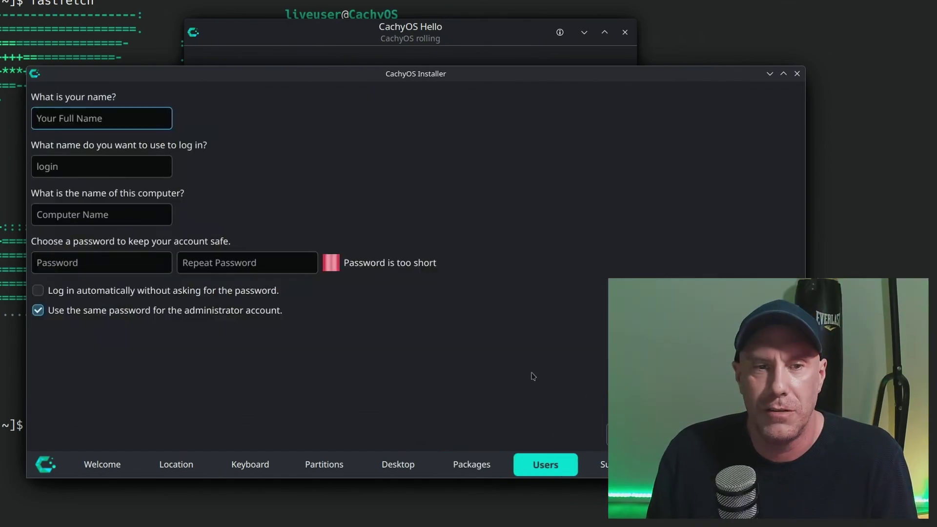
text(Ace)
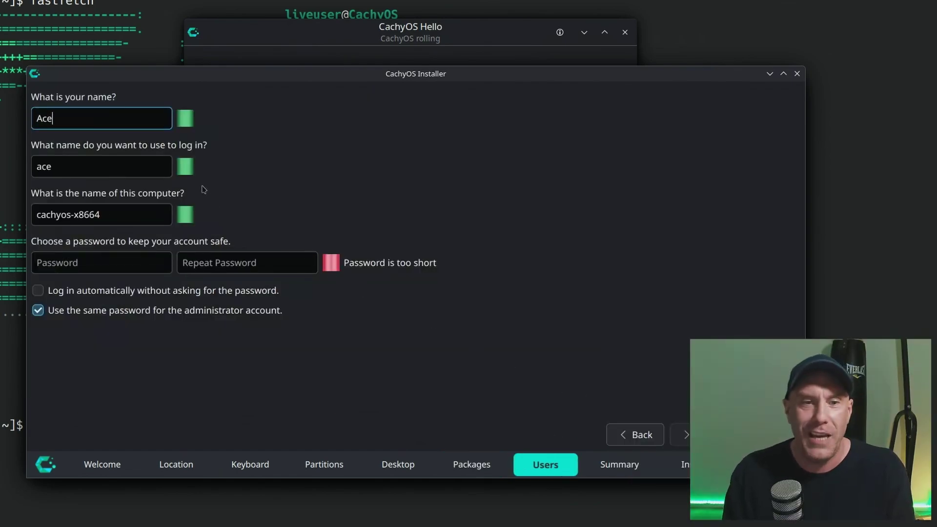
key(Tab)
key(Tab)
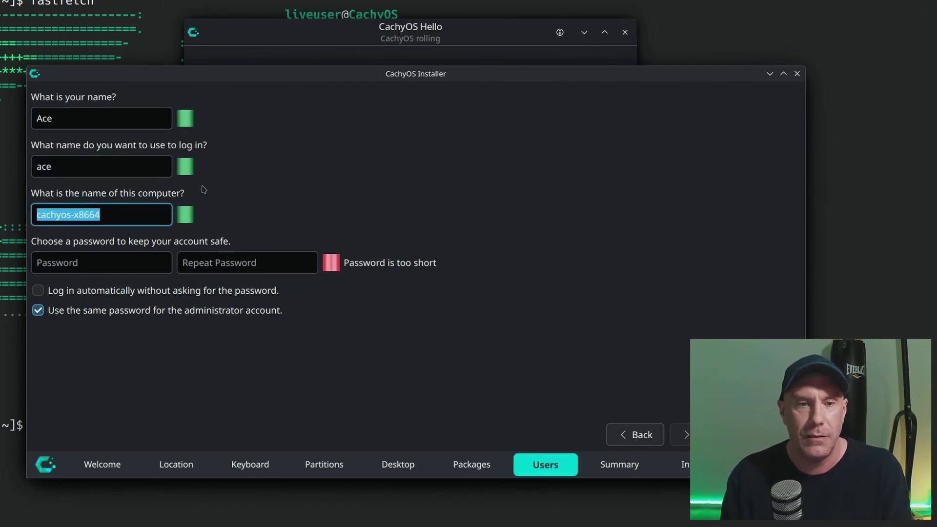
key(Tab)
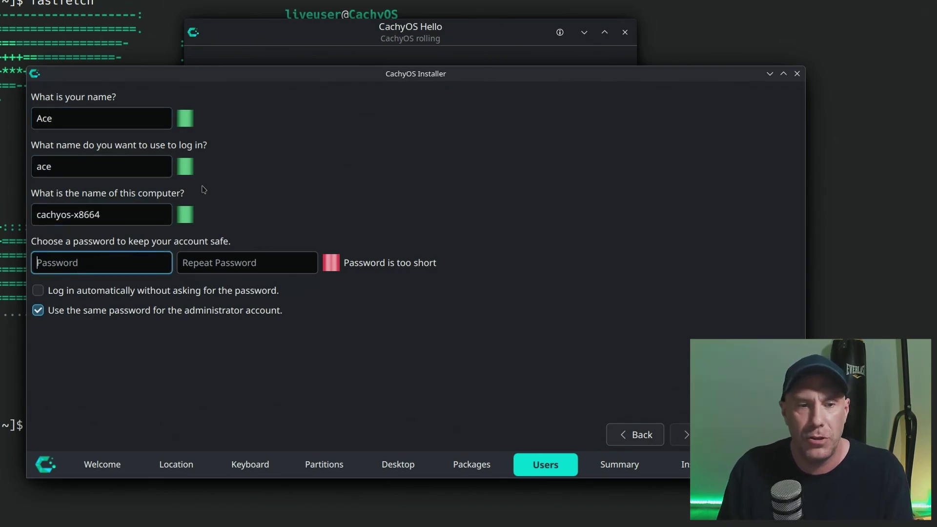
text(********)
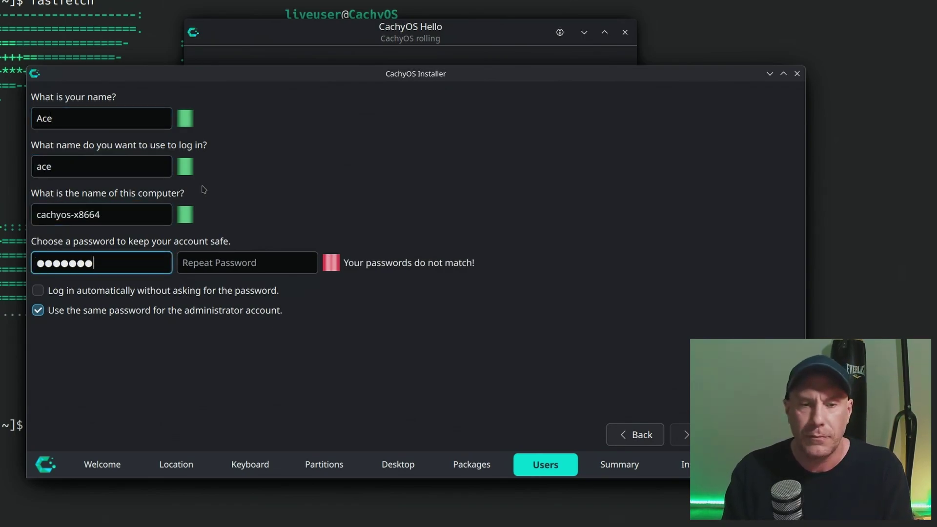
key(Tab)
text(********)
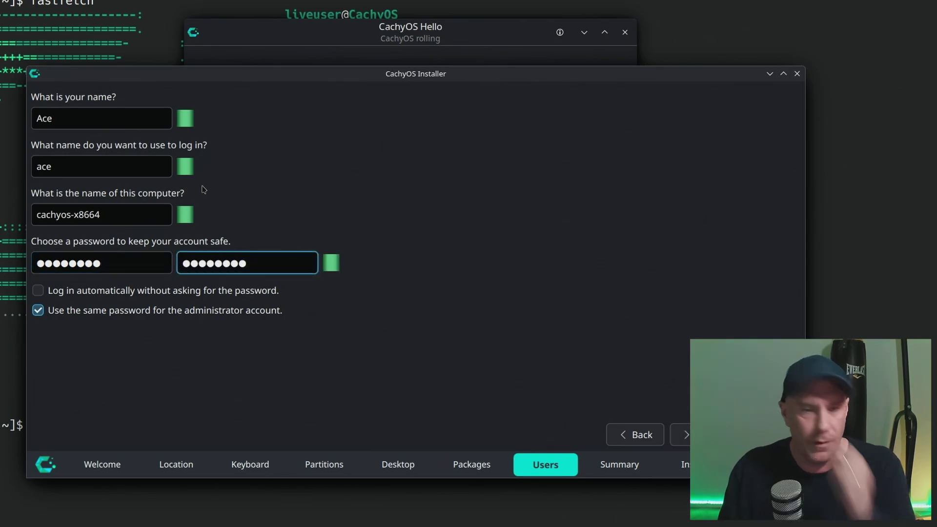
key(Return)
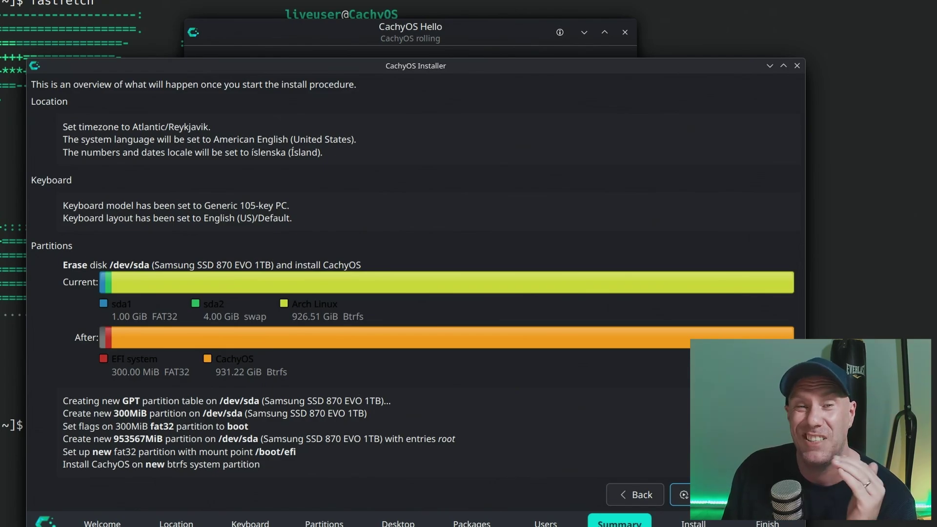
- Start the installation and confirm overwriting the disk with Install Now
click(682, 495)
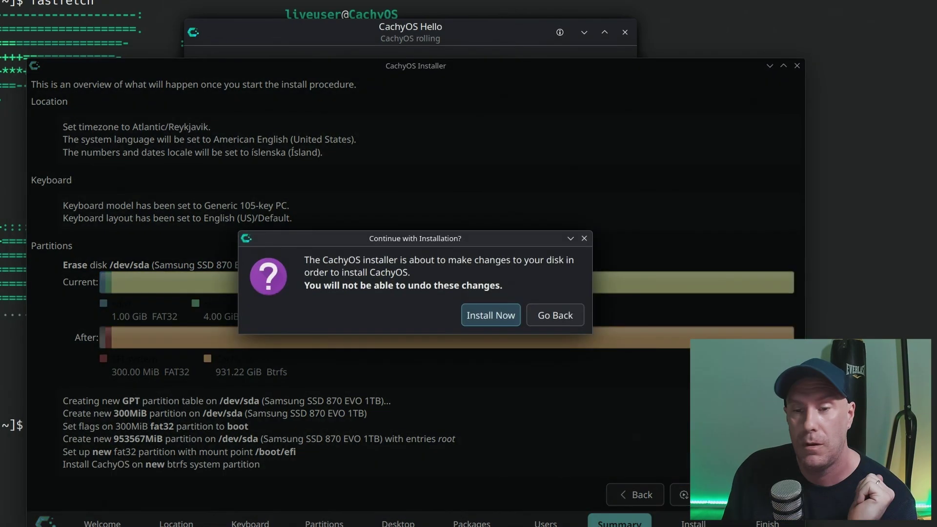
click(478, 322)
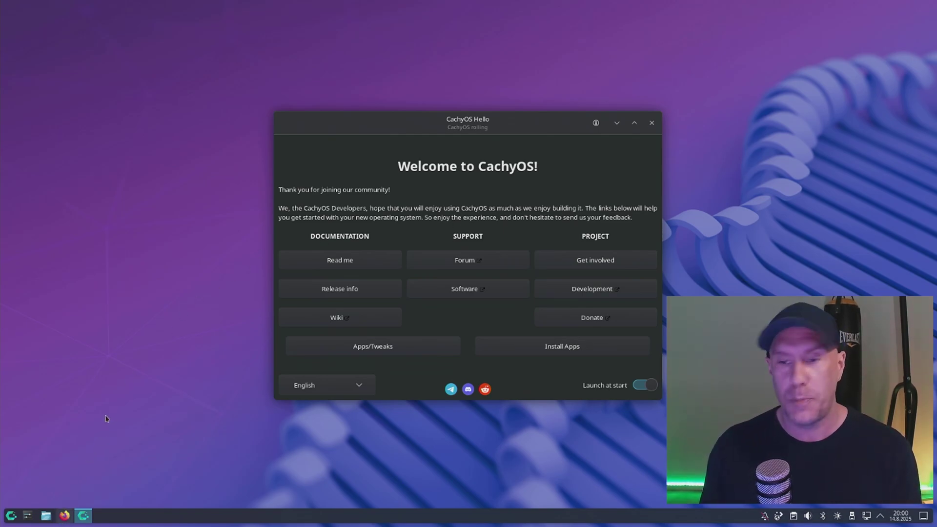
- Close CachyOS Hello and launch CachyOS Package Installer via a 'Cachy' launcher search
click(11, 517)
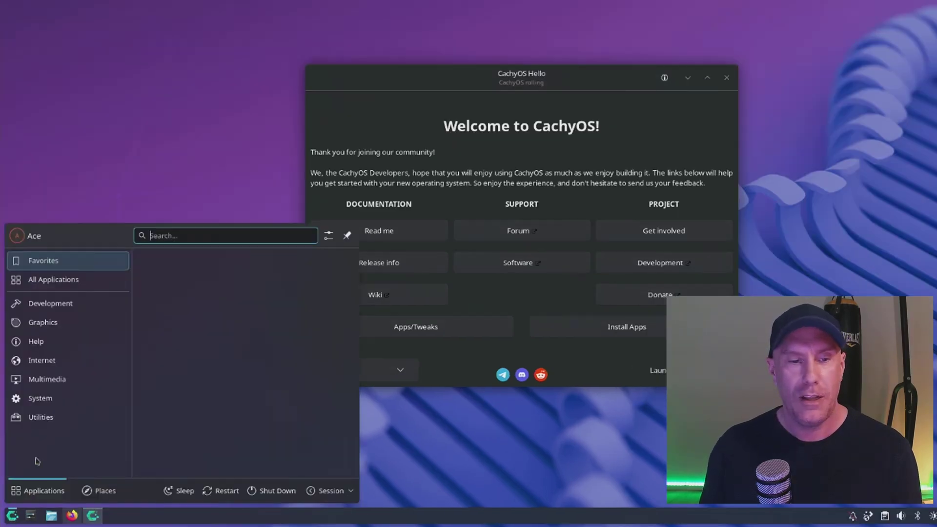
text(Cachy)
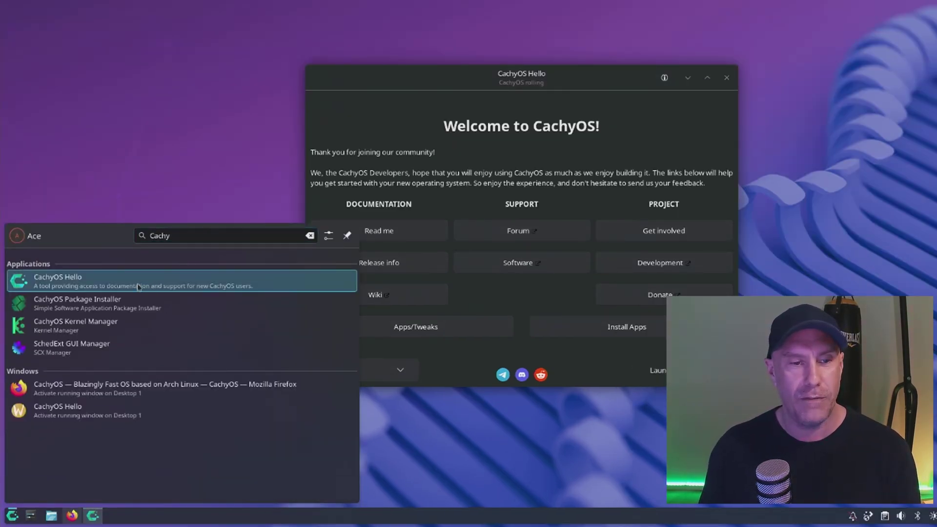
click(617, 135)
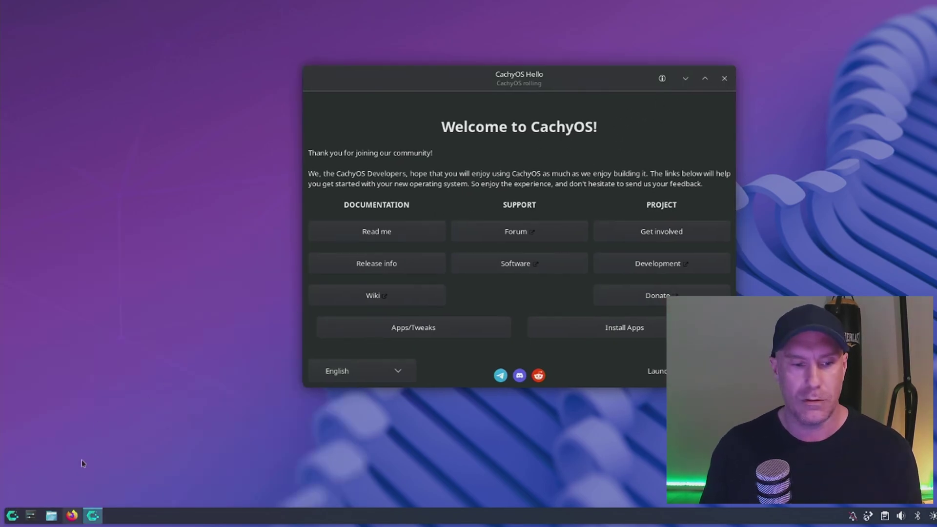
click(724, 78)
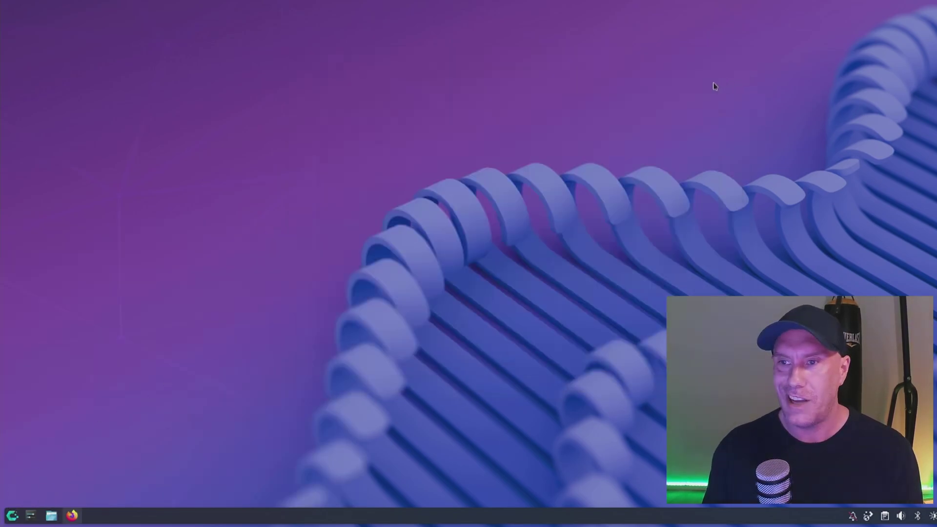
click(15, 510)
text(Cachy)
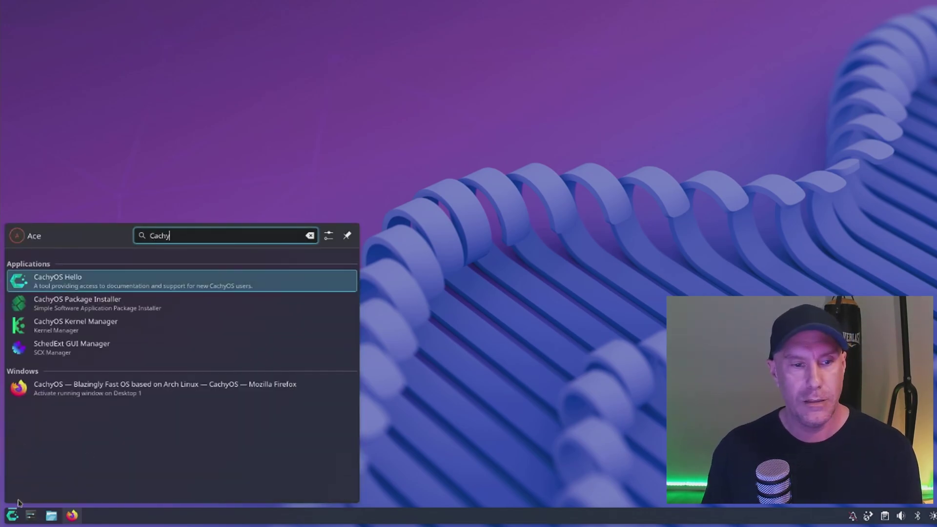
click(115, 302)
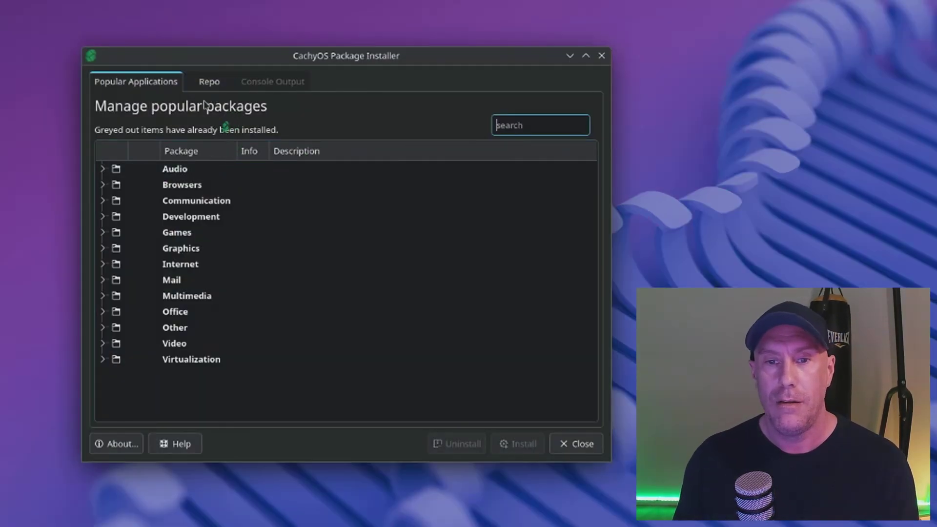
- Expand the Audio, Browsers, Communication and Games package categories to browse them
click(102, 170)
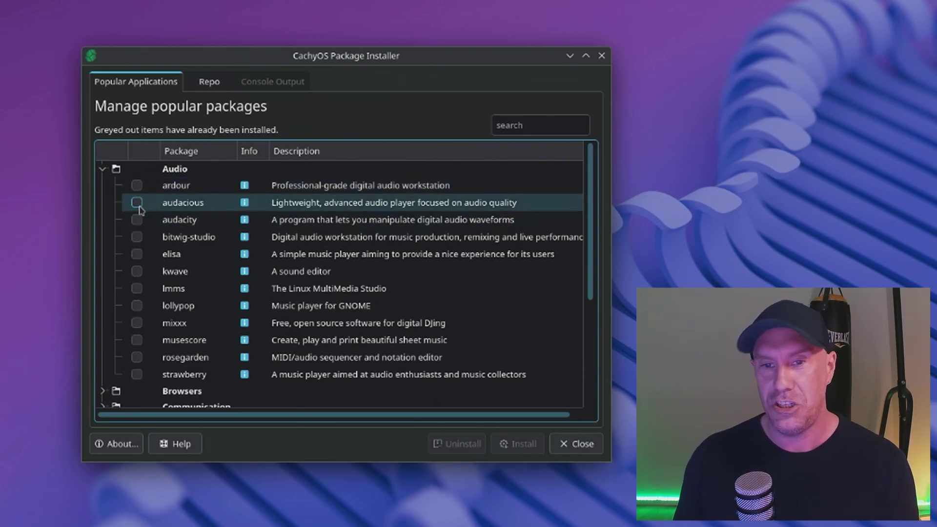
scroll(142, 237, down, 1)
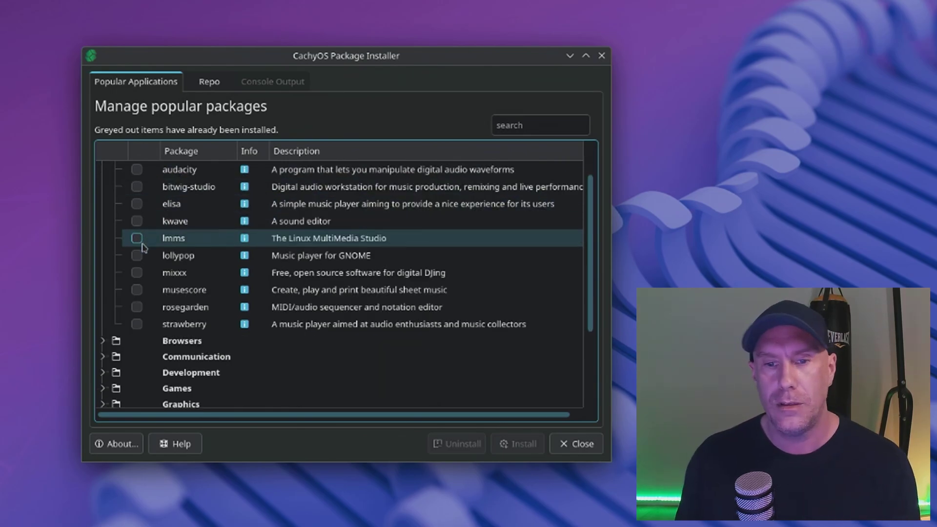
click(103, 340)
scroll(113, 336, down, 2)
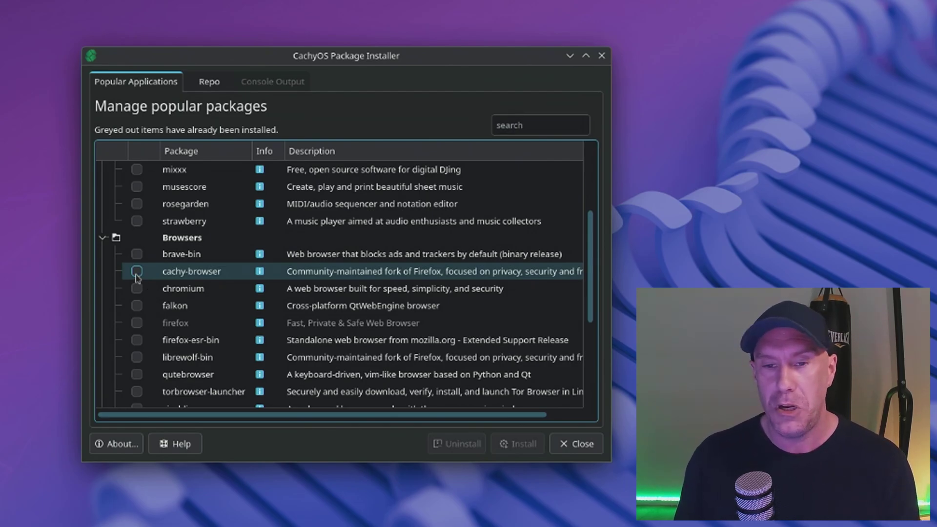
scroll(137, 277, down, 1)
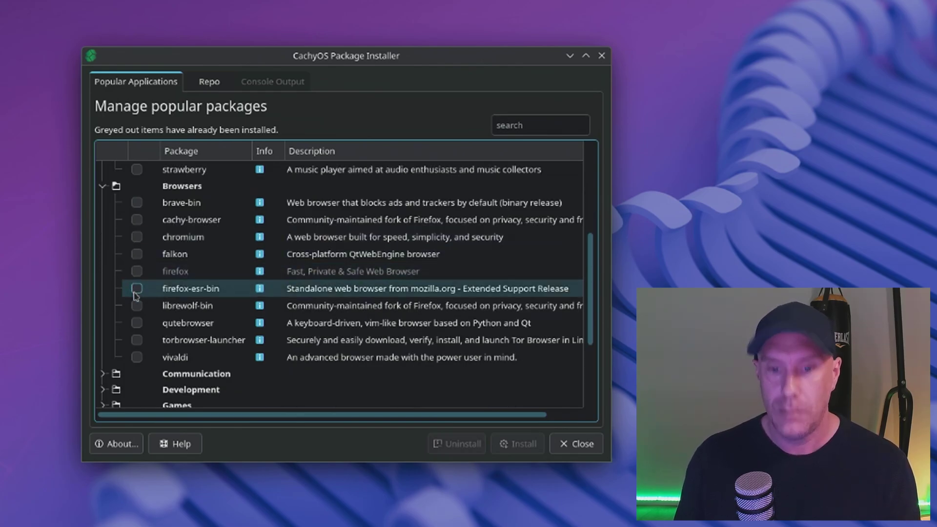
scroll(135, 291, down, 1)
click(103, 324)
scroll(127, 300, down, 1)
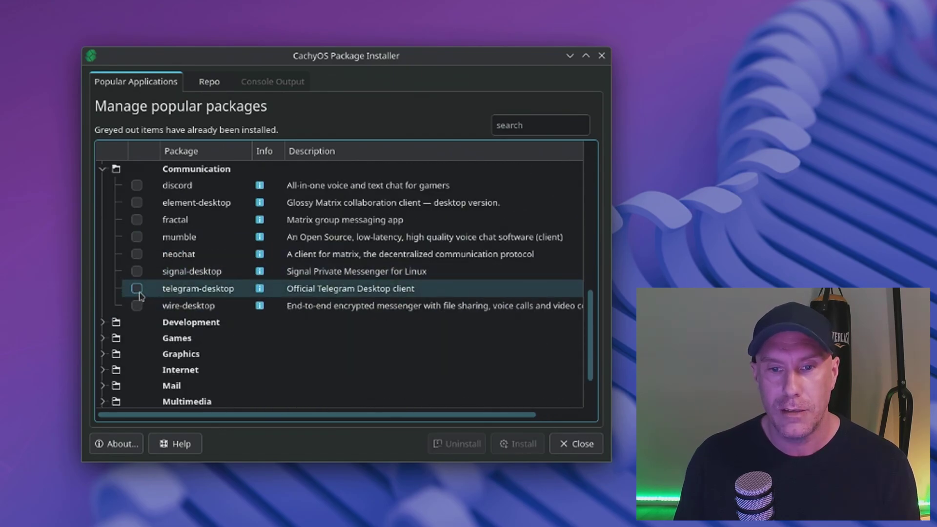
scroll(139, 296, down, 1)
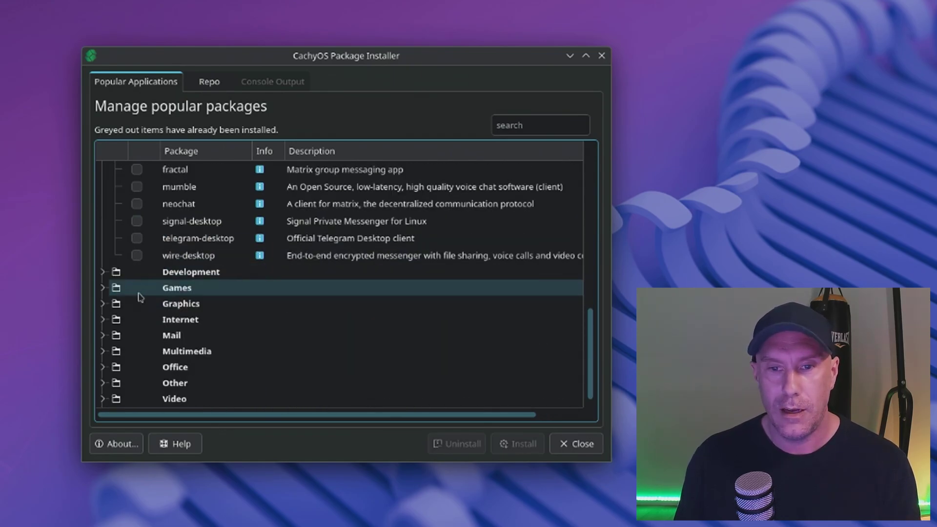
click(104, 288)
scroll(104, 290, down, 3)
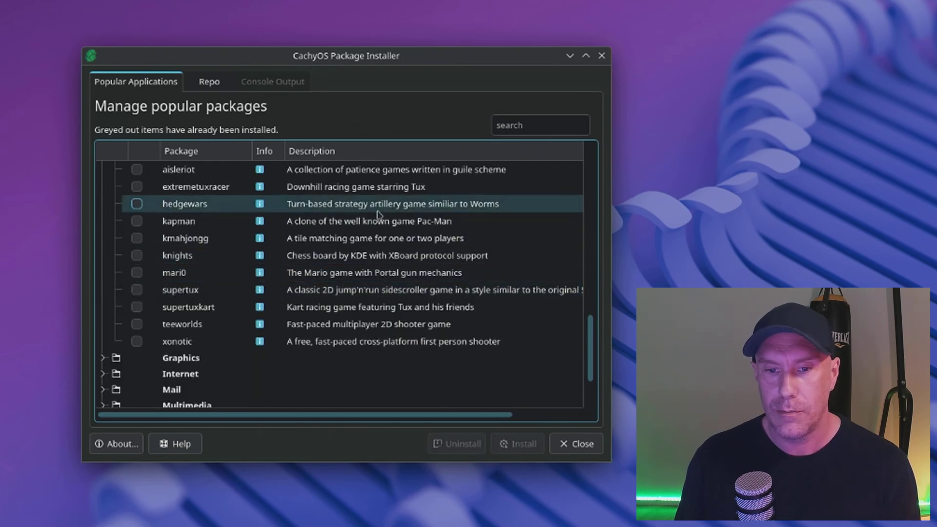
- Search 'steam' then clear it, browse the Video category, and close the Package Installer
click(519, 127)
text(steam)
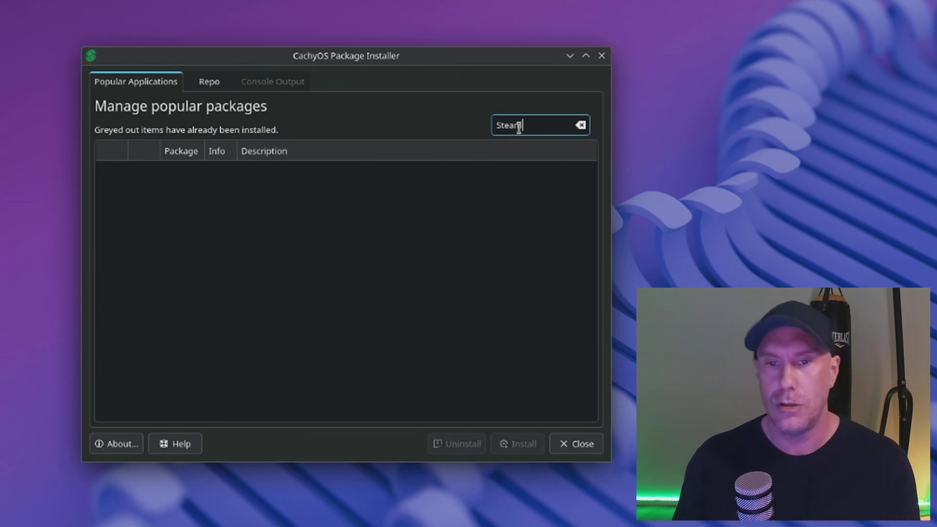
double_click(519, 126)
key(BackSpace)
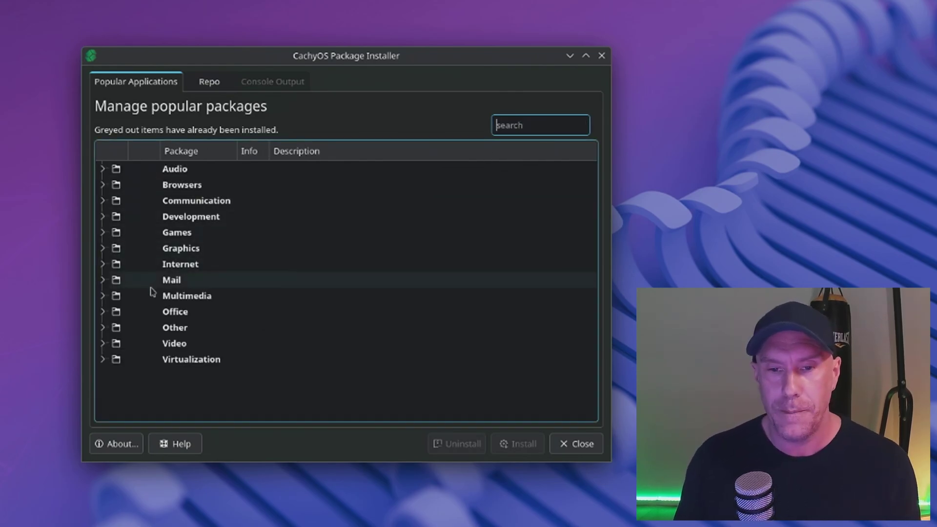
click(102, 343)
scroll(176, 335, down, 1)
scroll(178, 337, down, 2)
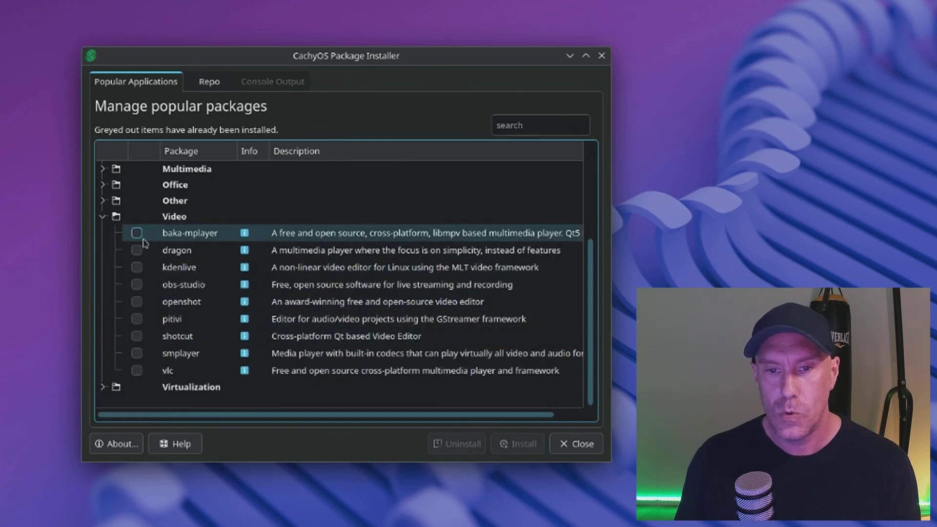
click(104, 217)
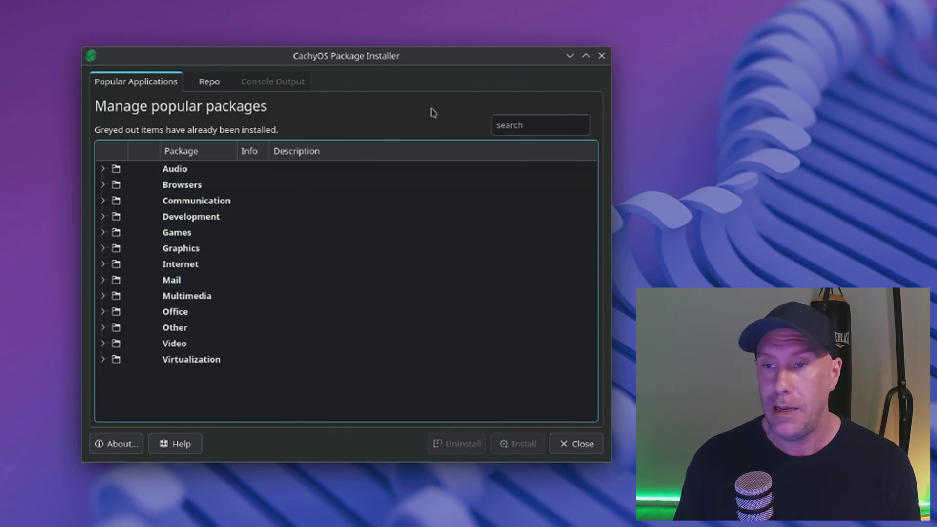
click(602, 56)
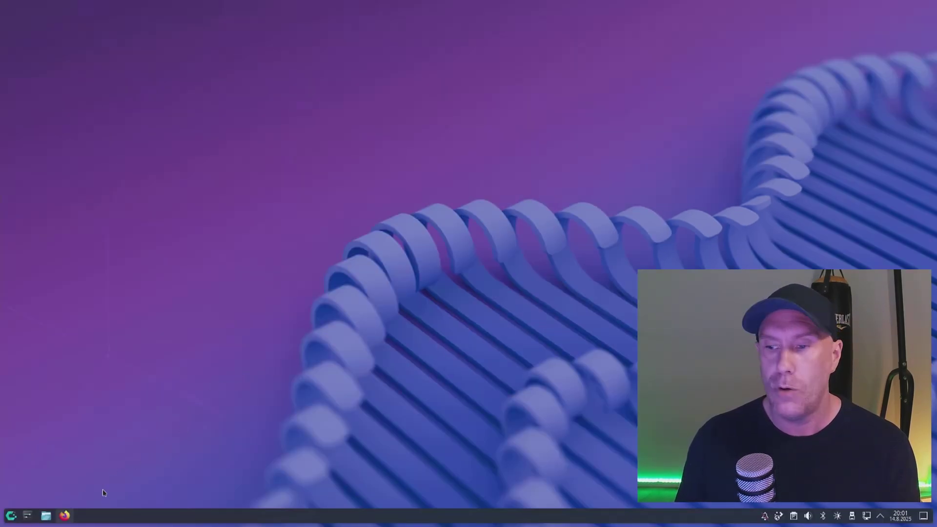
- Launch Konsole from a 'terminal' launcher search and enlarge its font
key(super)
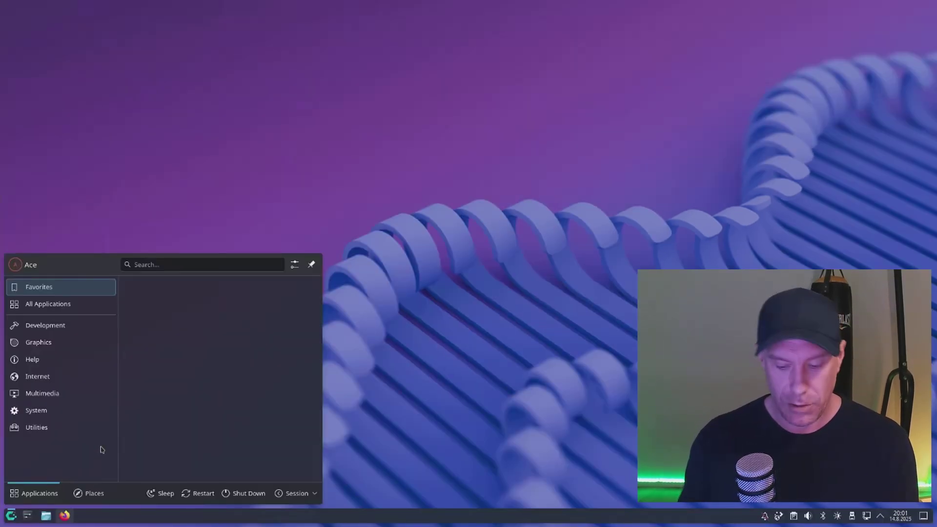
text(terminal)
key(Return)
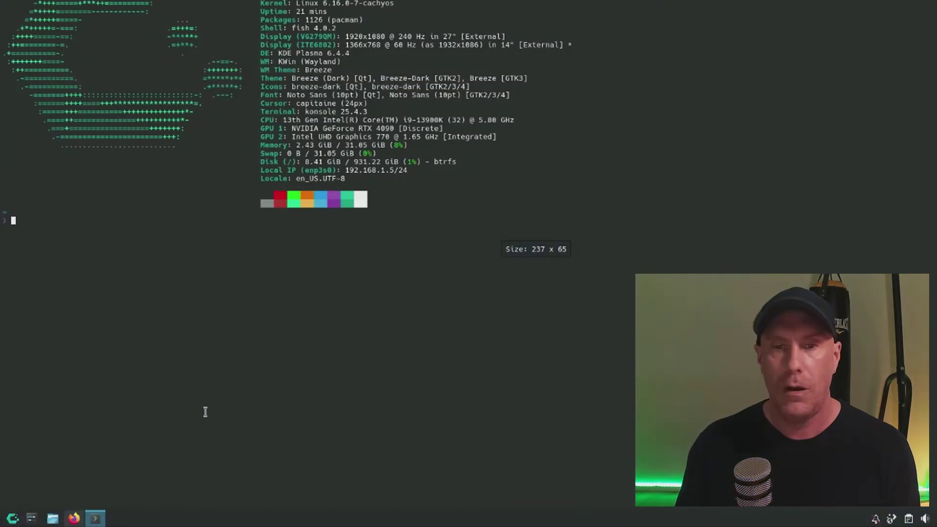
key(ctrl+plus)
key(ctrl+plus)
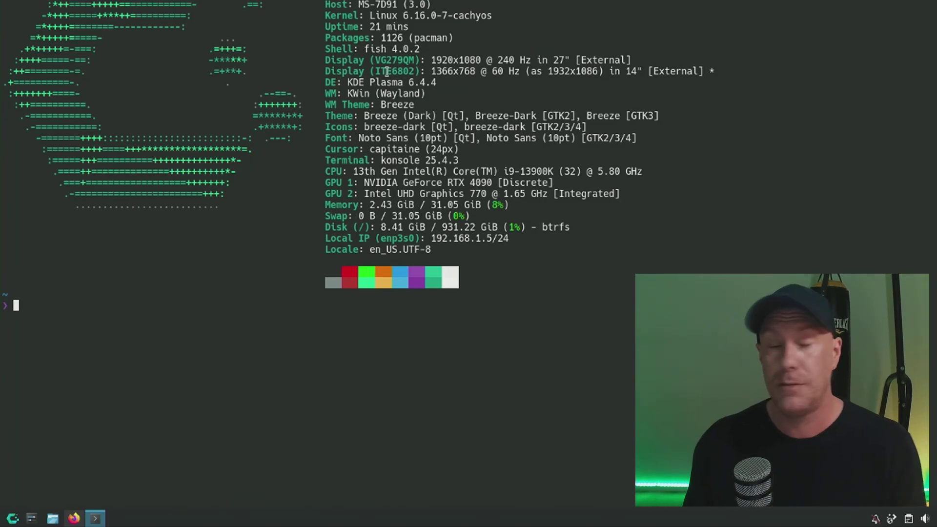
- Run df -Th, highlight the btrfs subvolume rows, then clear the screen
text(df -Th)
key(Return)
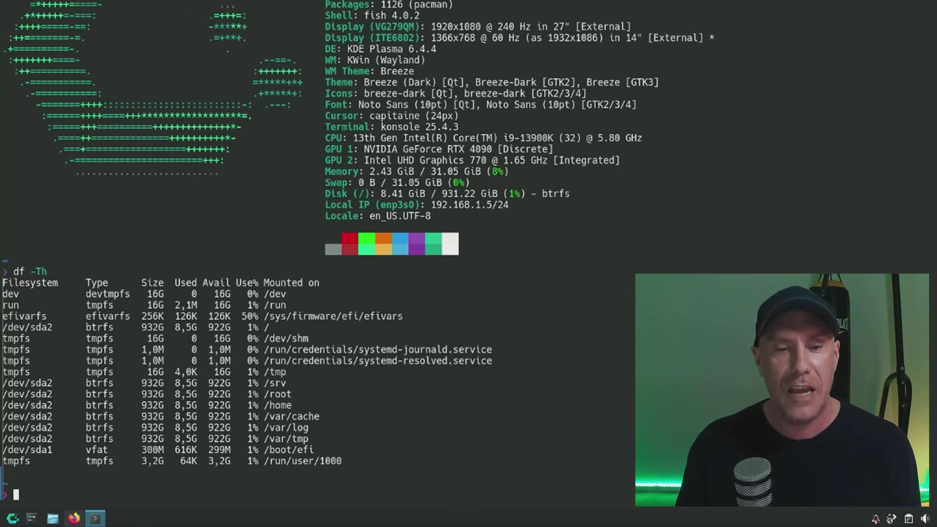
drag(347, 462, 3, 374)
click(126, 400)
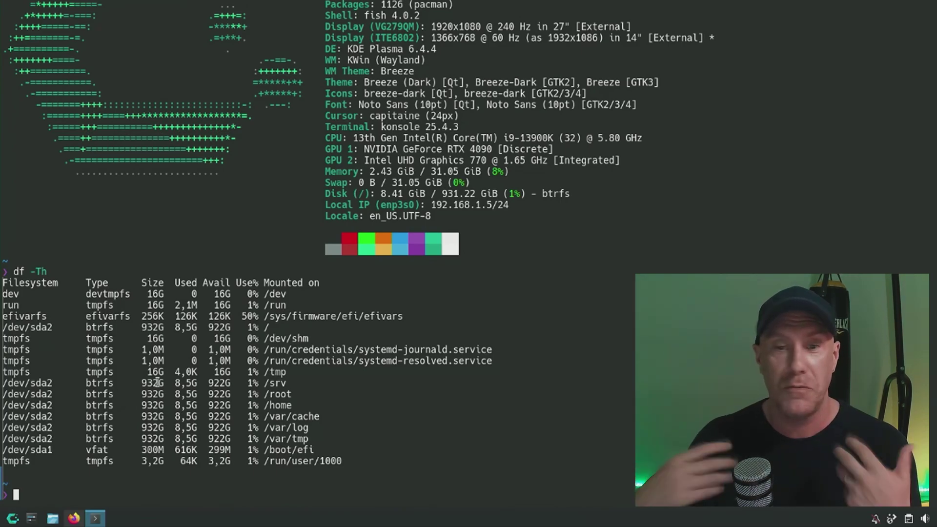
drag(315, 436, 2, 373)
click(88, 393)
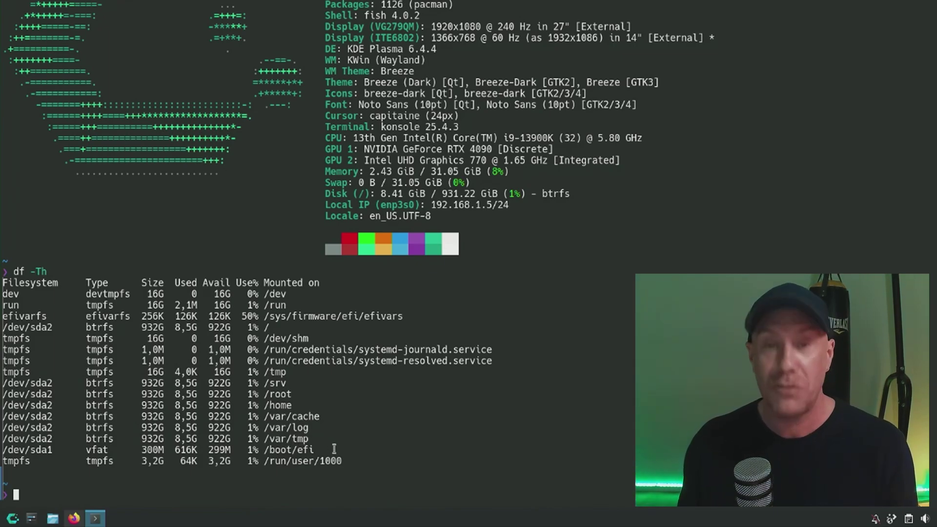
key(ctrl+l)
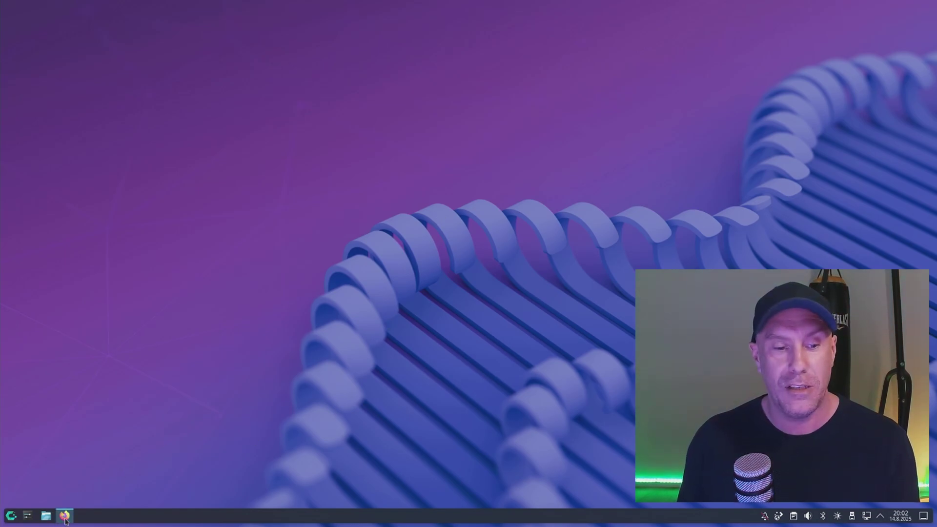
- Launch Firefox from the taskbar and scroll cachyos.org down to 'Discover the Benefits of CachyOS'
click(65, 517)
scroll(441, 236, down, 5)
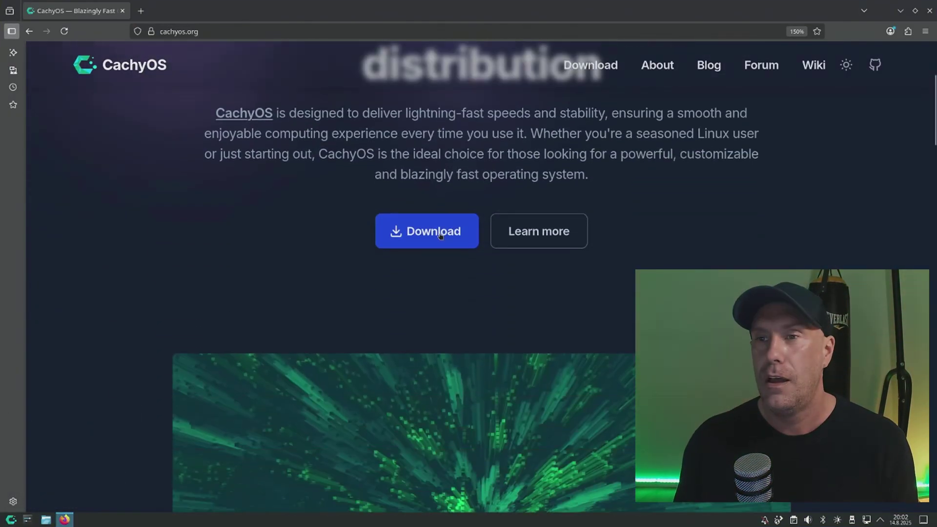
scroll(440, 236, down, 2)
scroll(442, 235, up, 10)
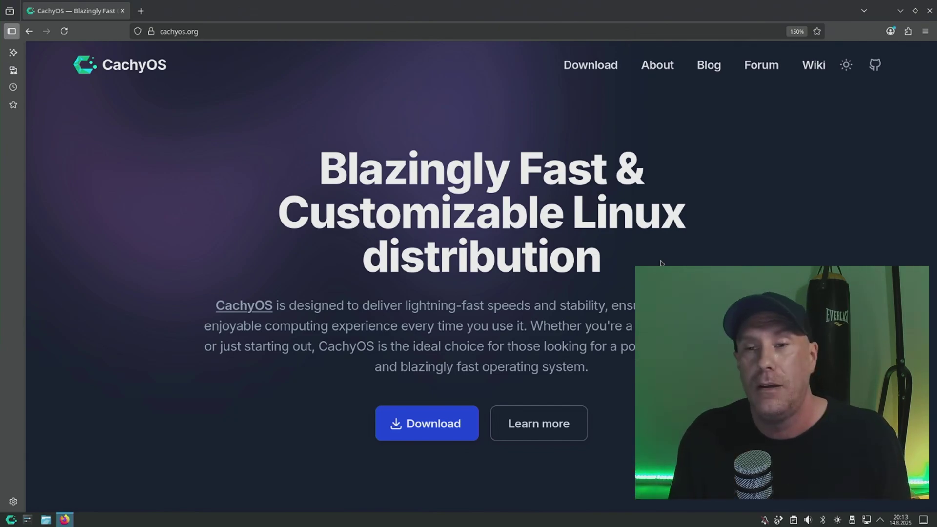
scroll(661, 264, down, 10)
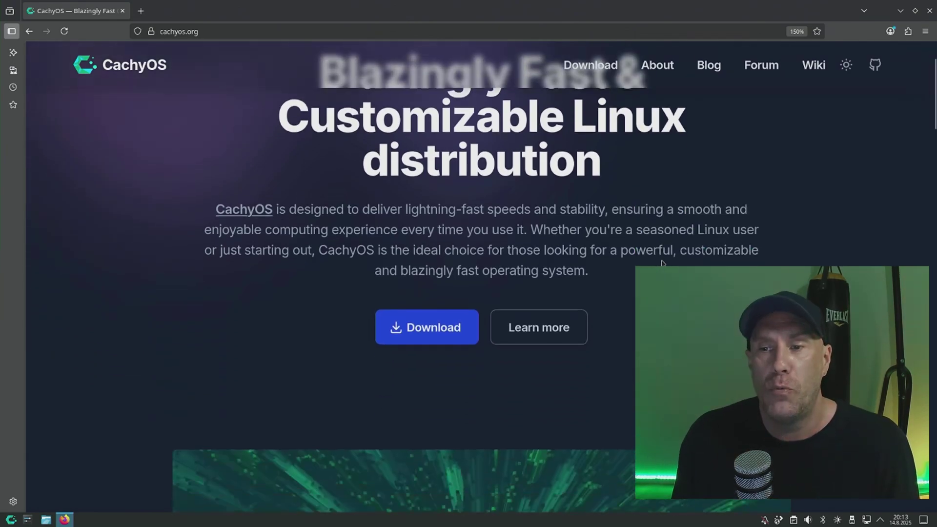
scroll(661, 259, down, 4)
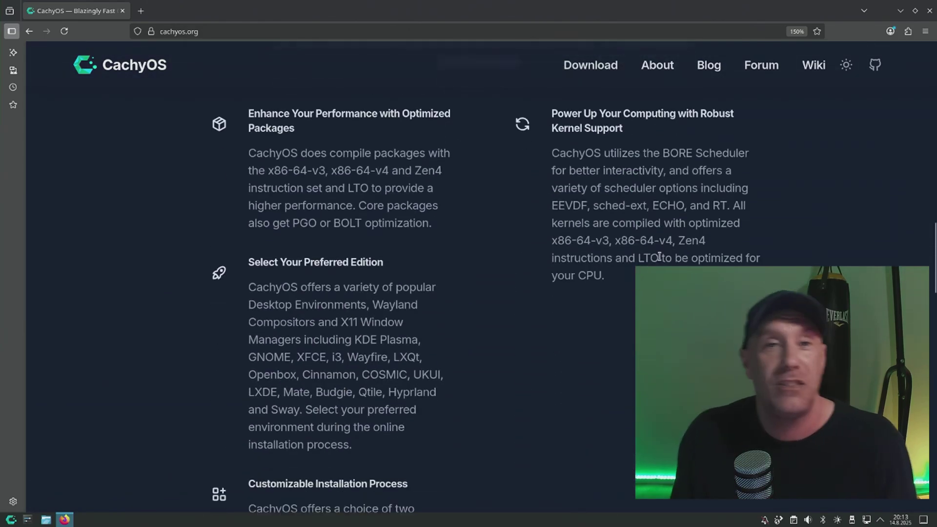
scroll(658, 254, up, 4)
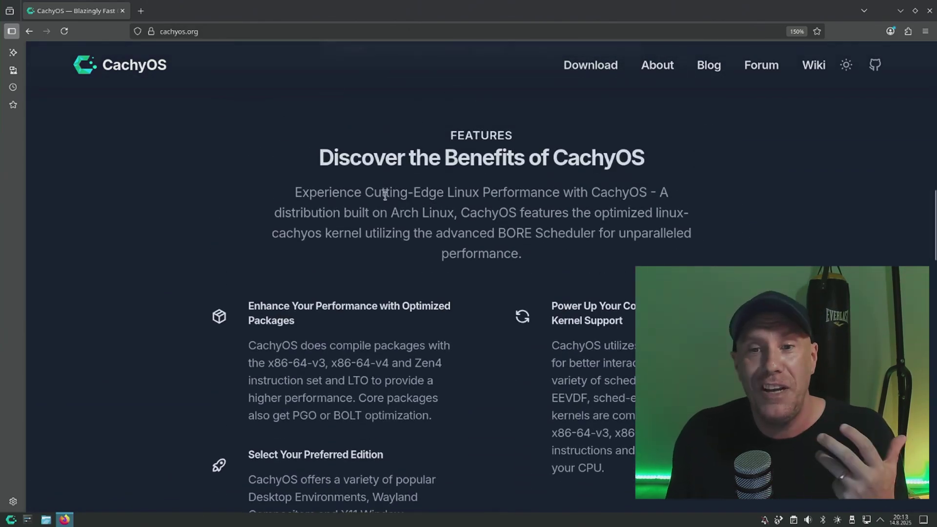
drag(373, 192, 647, 194)
drag(594, 213, 364, 233)
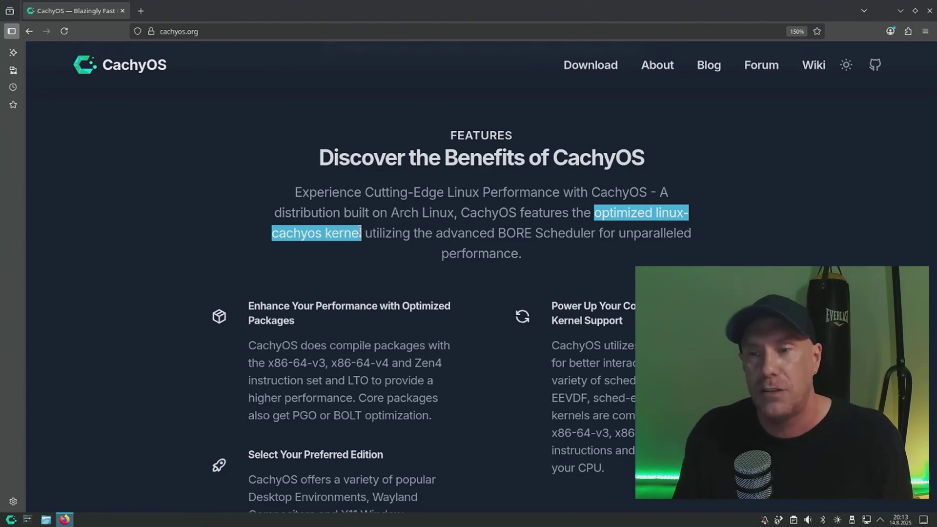
click(467, 235)
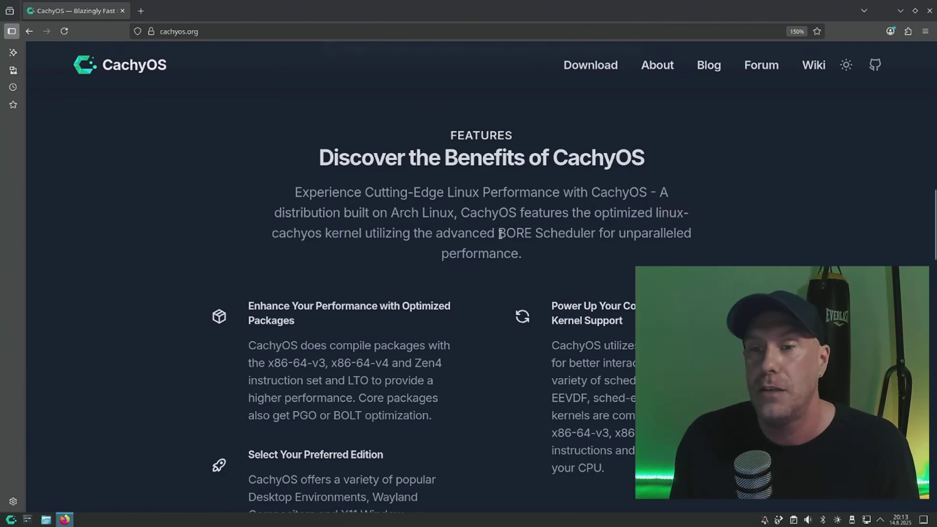
drag(500, 234, 595, 233)
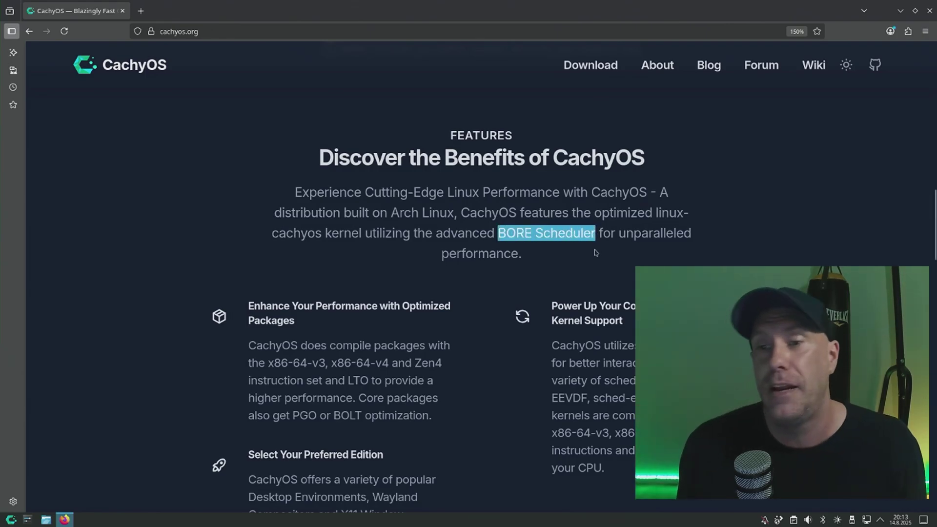
click(595, 252)
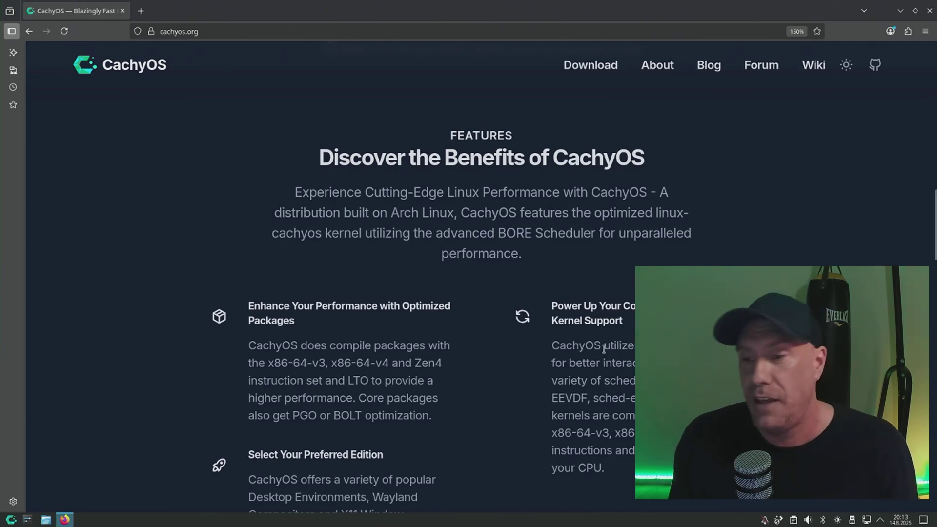
drag(646, 345, 752, 345)
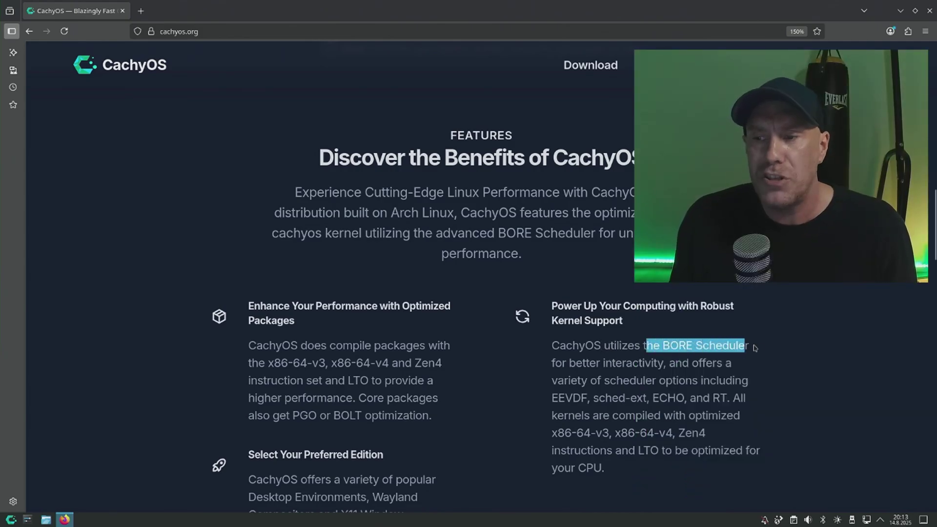
mouse_move(588, 364)
mouse_down()
mouse_move(676, 365)
mouse_move(589, 365)
mouse_up()
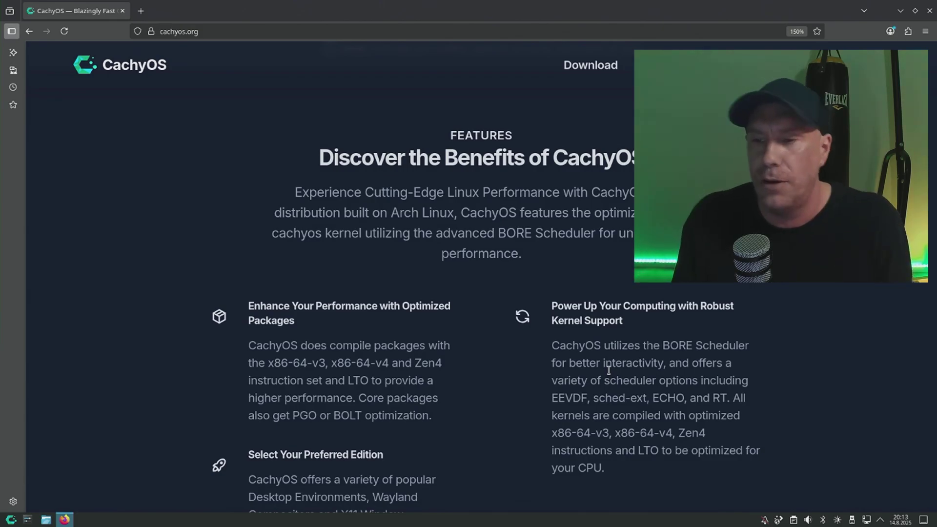
scroll(607, 374, up, 4)
scroll(605, 376, down, 8)
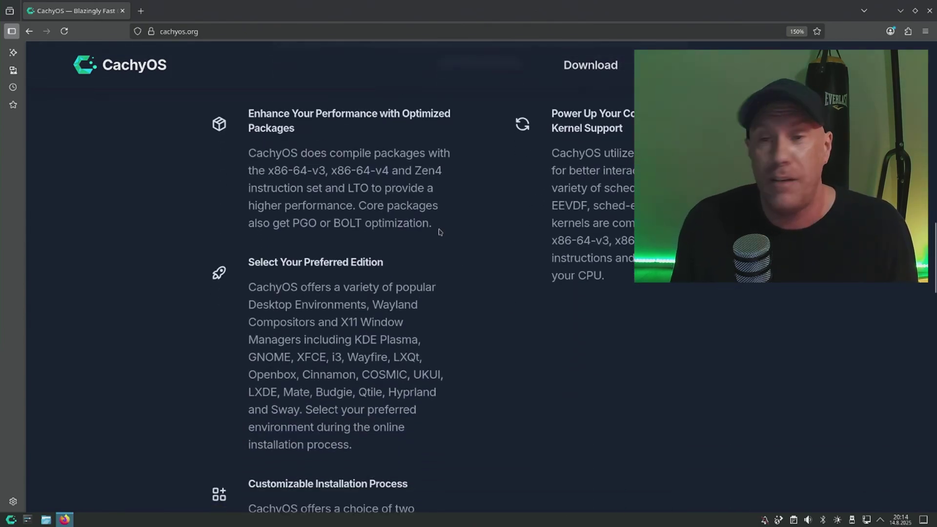
- Scroll cachyos.org back up to the 'Blazingly Fast & Customizable Linux distribution' hero banner
scroll(439, 232, up, 12)
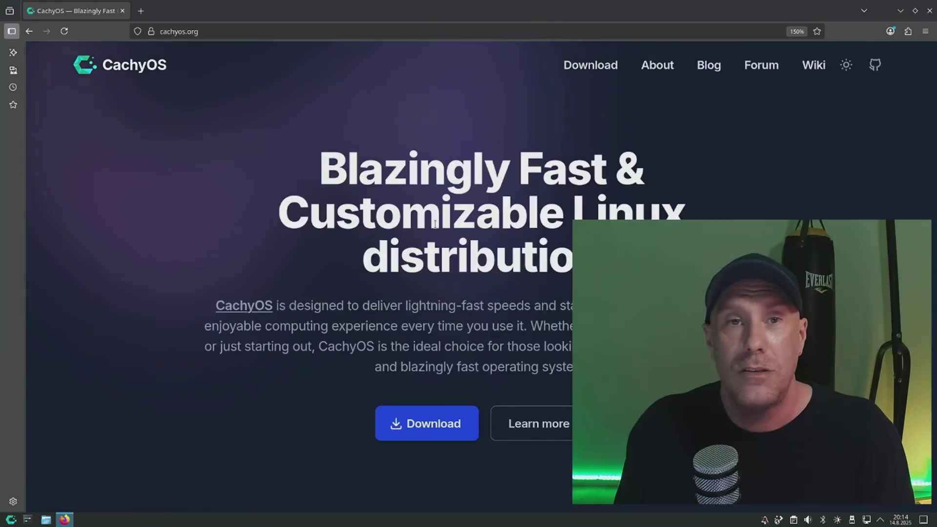